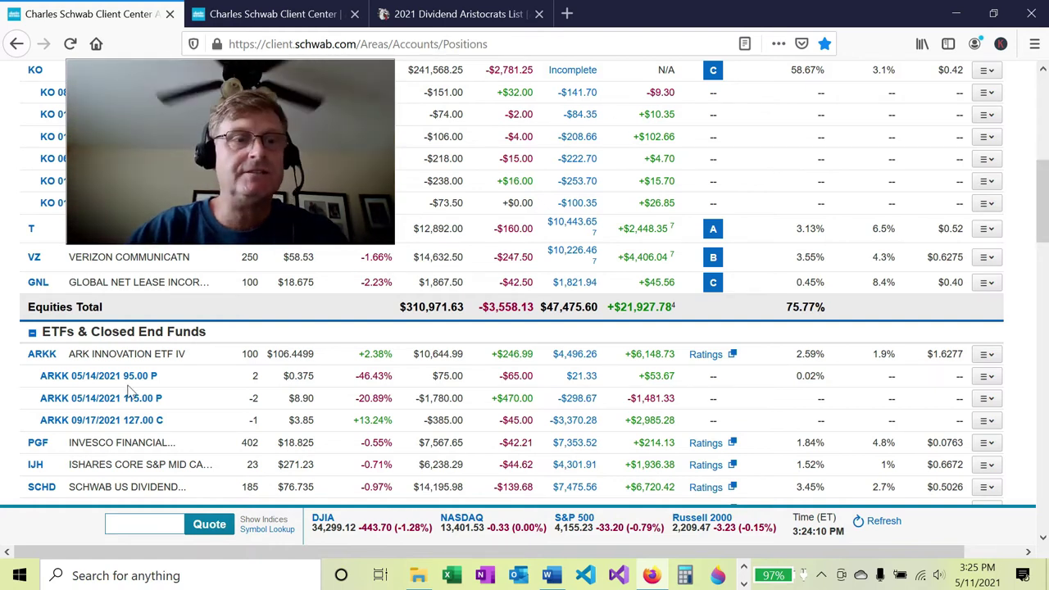
# - Start an options trade from the ARKK 05/14/2021 115.00 put position and set its strategy to Rollout Spread
pyautogui.scroll(-1, 206, 393)
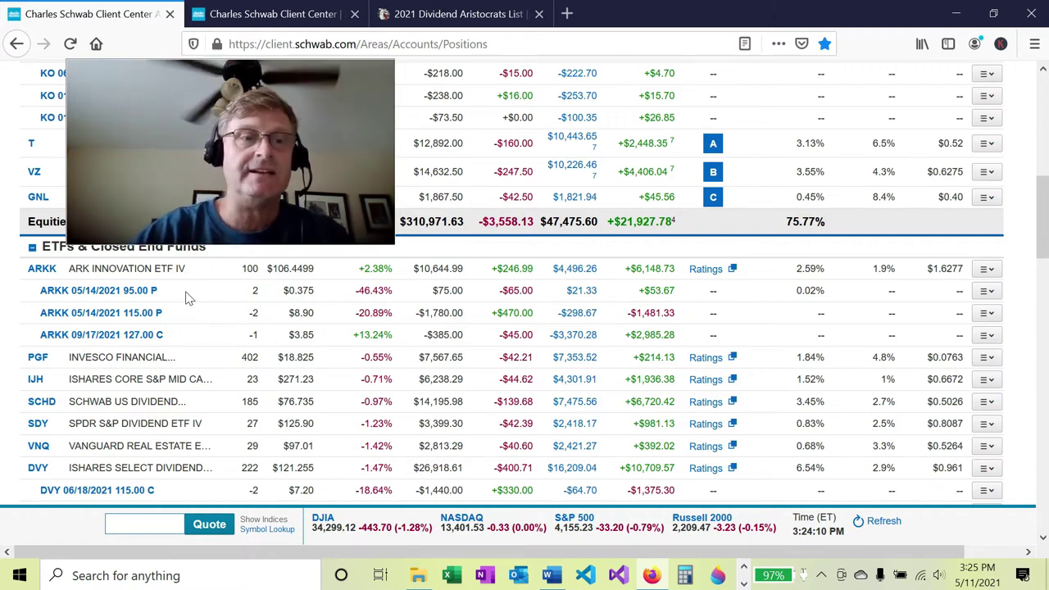
pyautogui.click(988, 314)
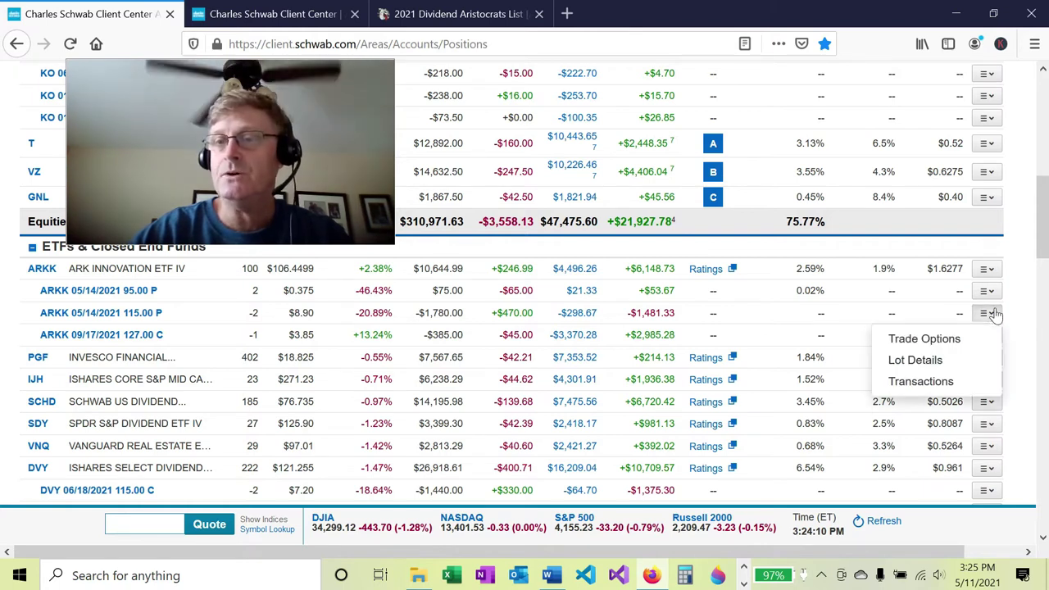
pyautogui.click(937, 347)
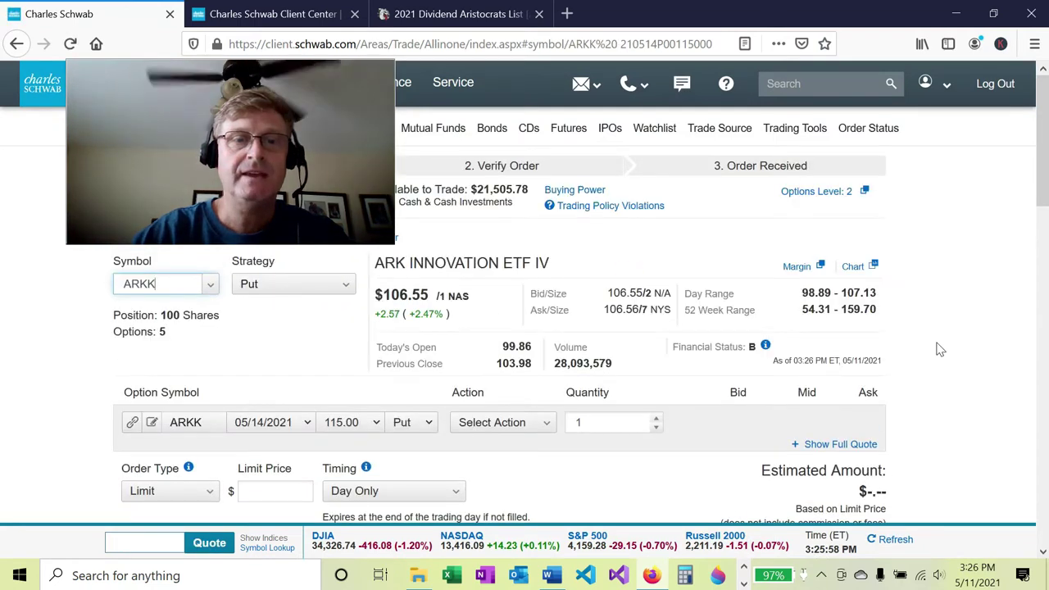
pyautogui.click(350, 284)
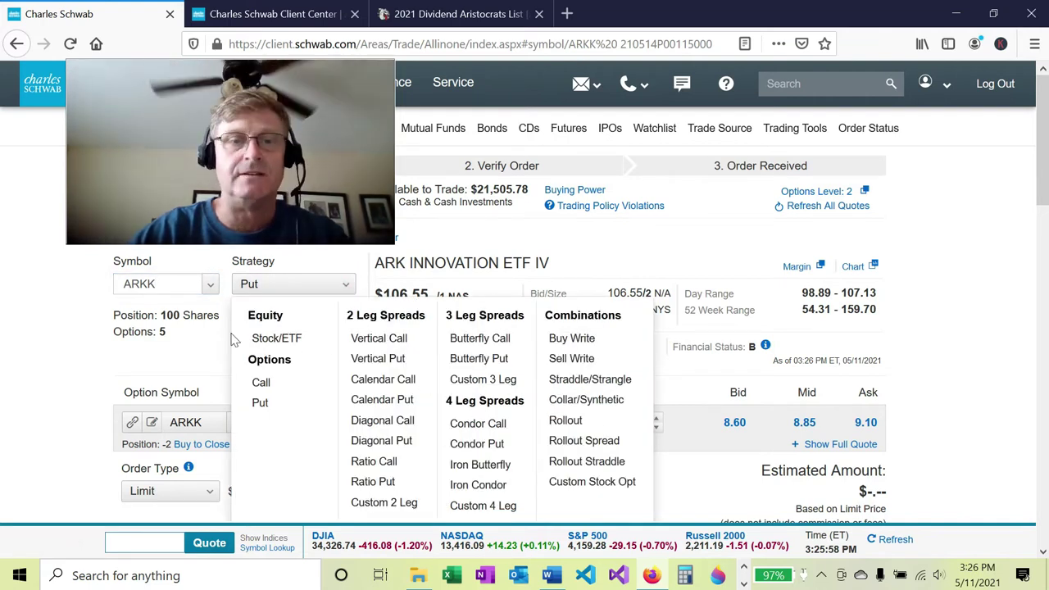
pyautogui.click(589, 442)
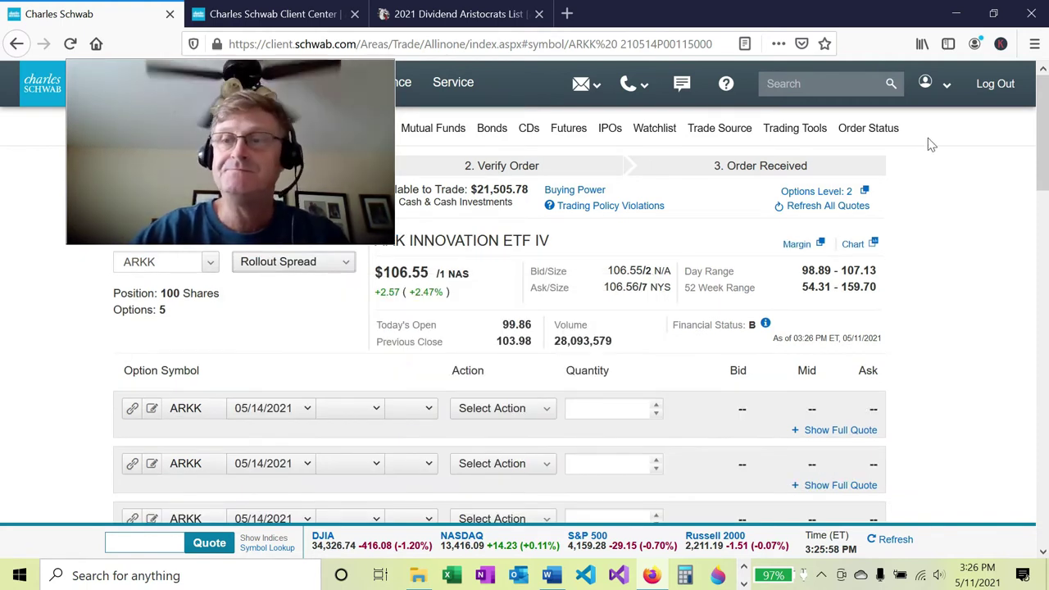
# - Change the option type of the rollout spread's legs from Call to Put
pyautogui.moveTo(1043, 147); pyautogui.dragTo(1043, 174)
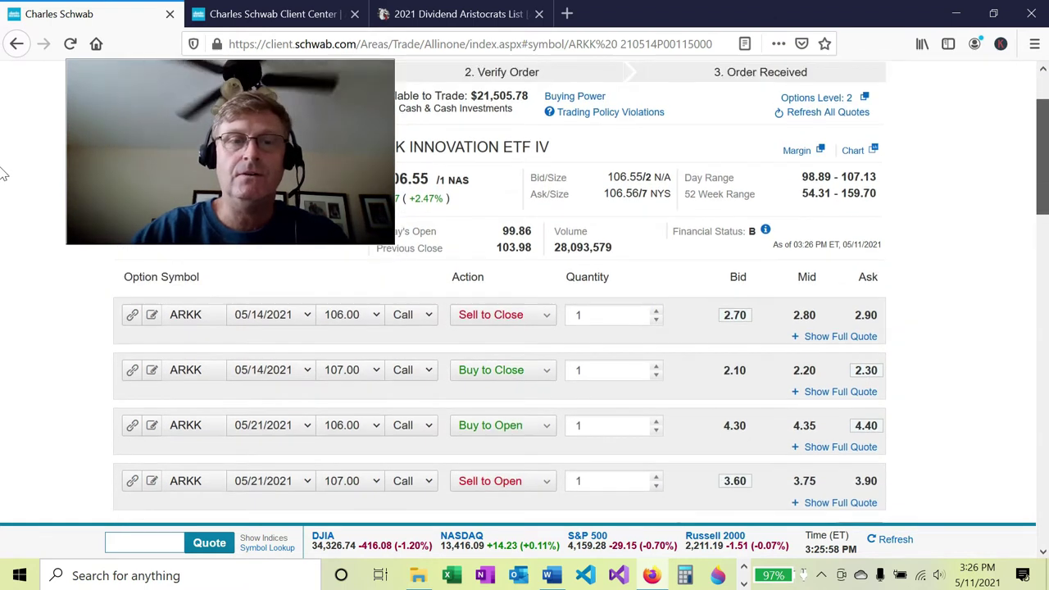
pyautogui.click(430, 316)
pyautogui.click(400, 354)
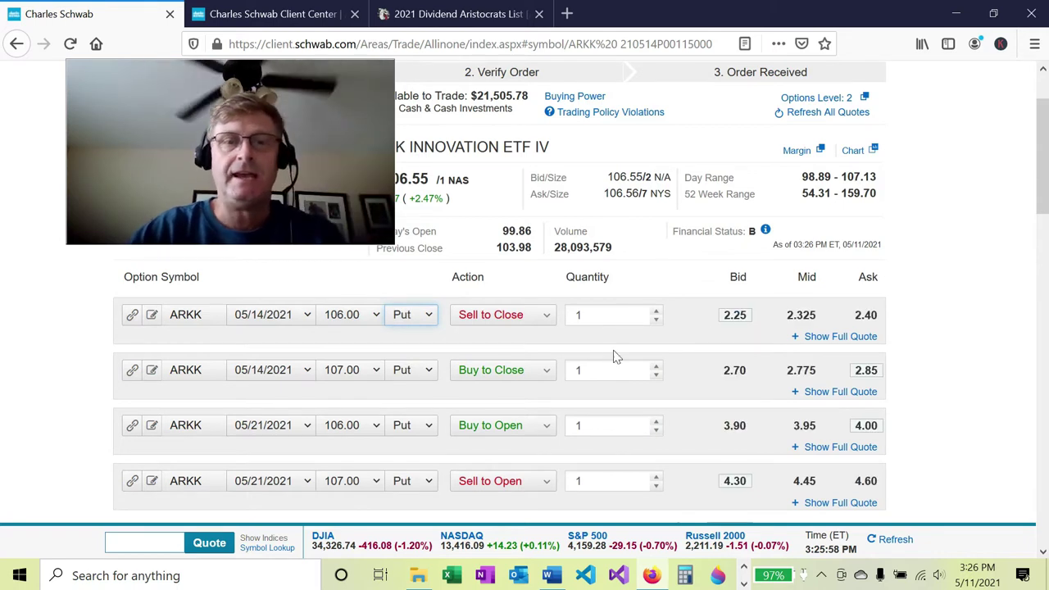
# - Set the 05/14/2021 closing legs' strikes to 95.00 for Sell to Close and 115.00 for Buy to Close
pyautogui.click(379, 318)
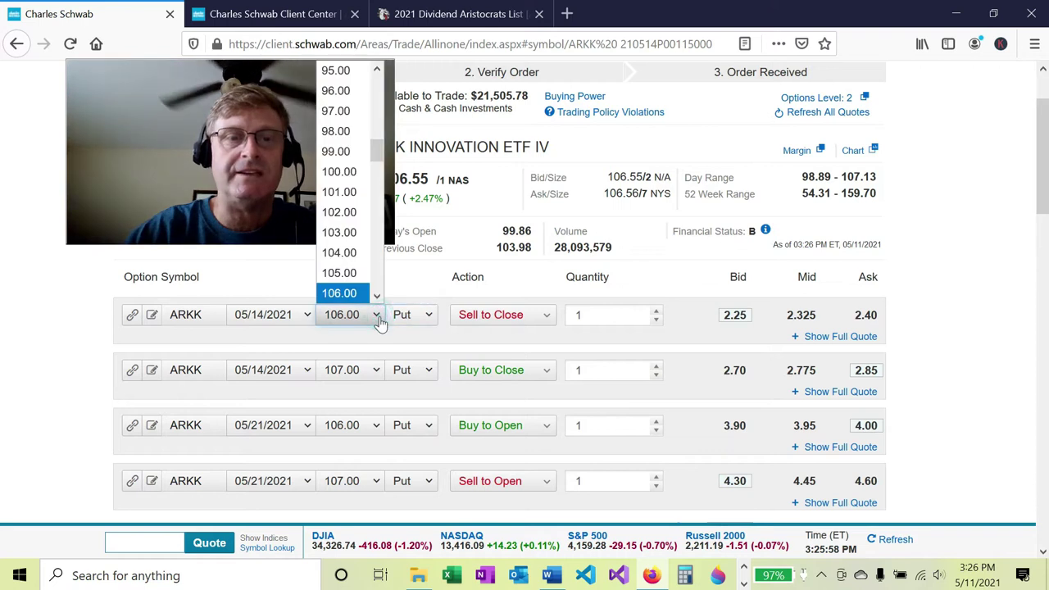
pyautogui.moveTo(377, 149); pyautogui.dragTo(379, 145)
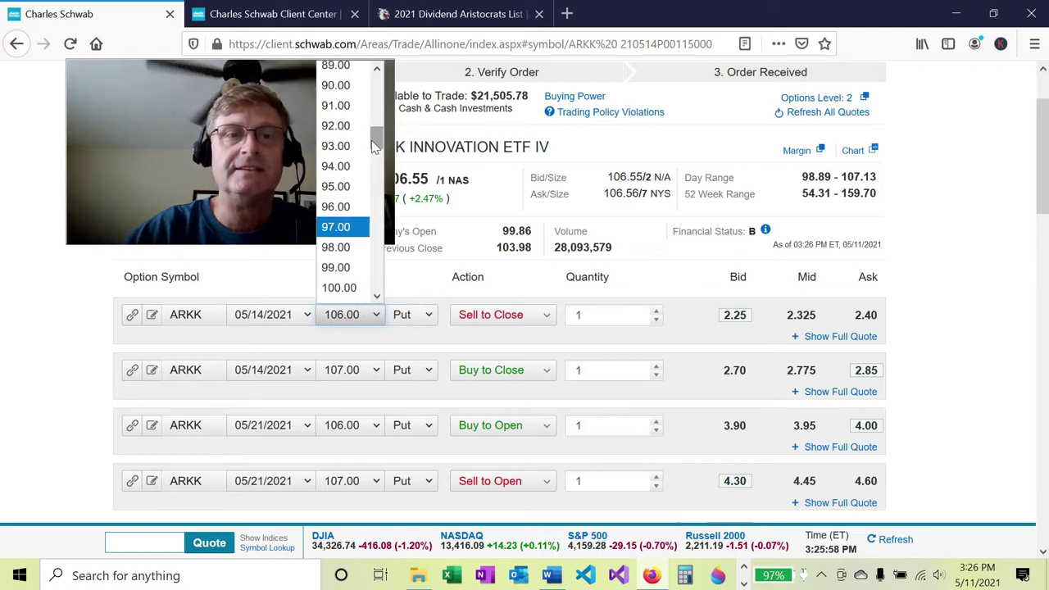
pyautogui.click(350, 186)
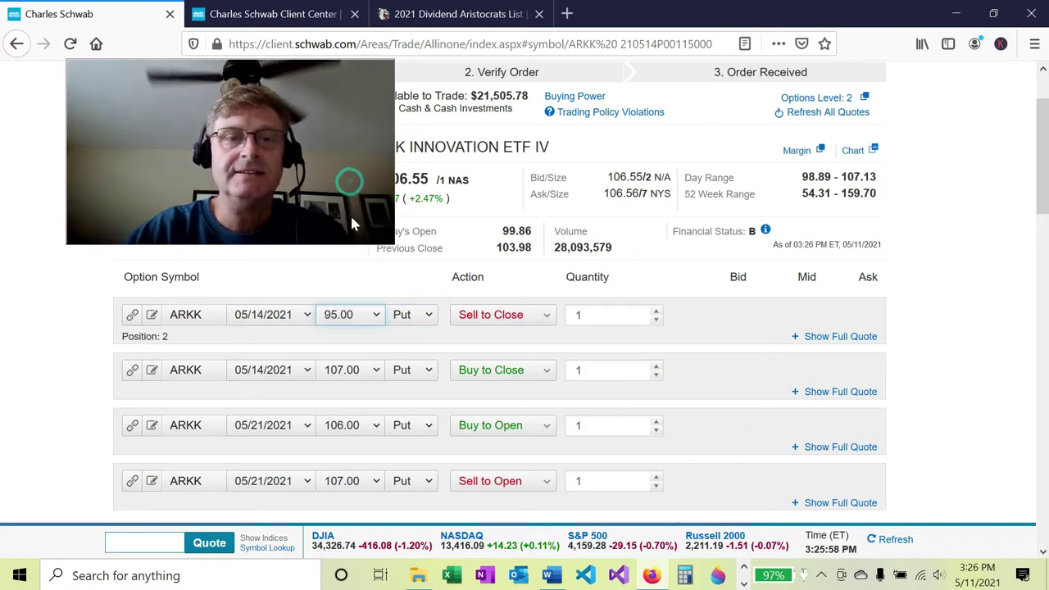
pyautogui.click(377, 373)
pyautogui.scroll(-4, 380, 197)
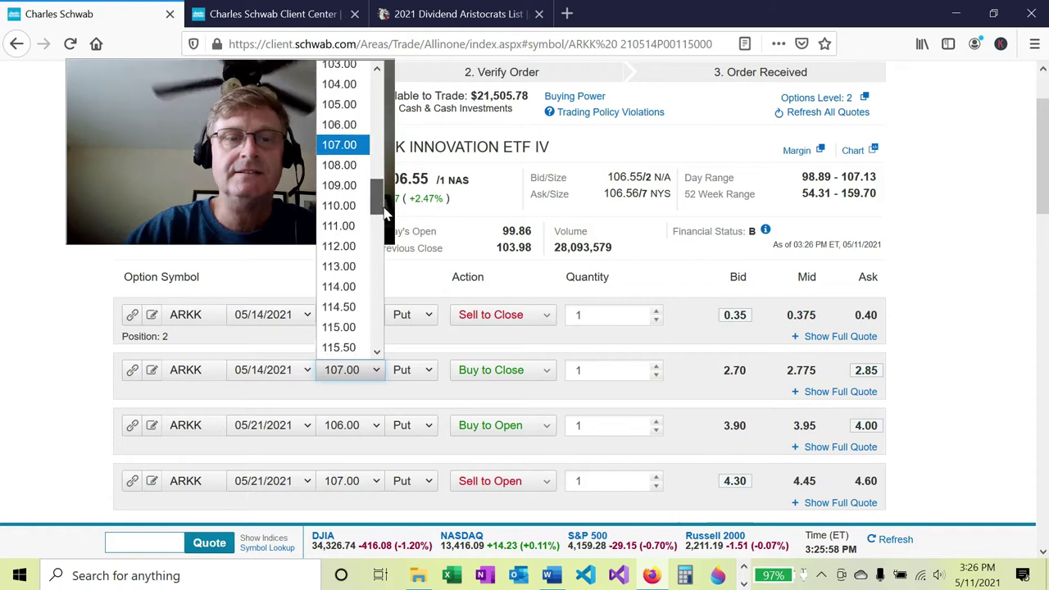
pyautogui.click(351, 328)
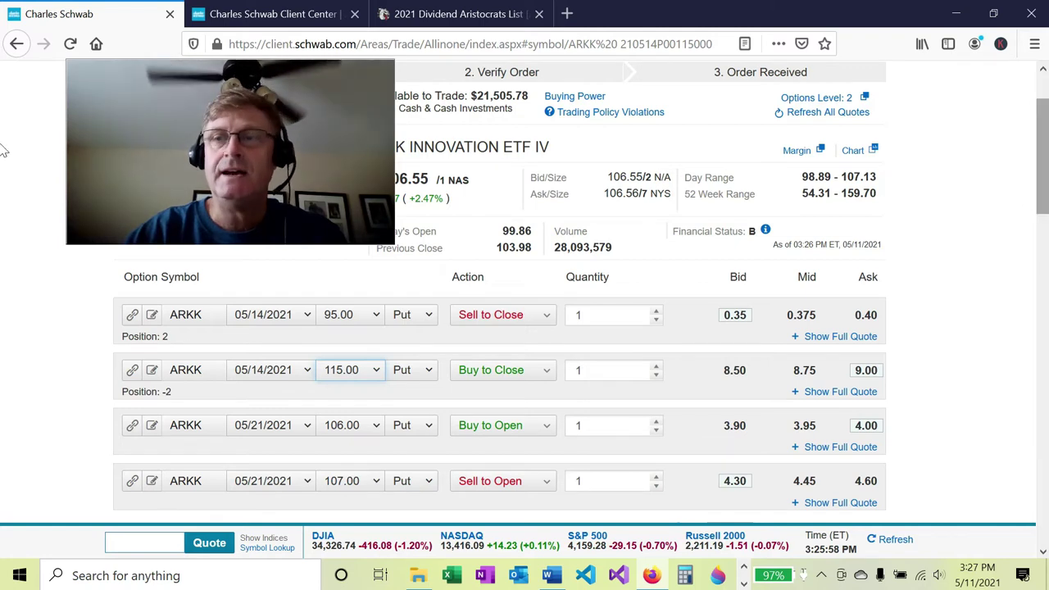
# - Set the third leg's action to Sell to Open and the fourth leg's action to Buy to Open
pyautogui.scroll(2, 2, 170)
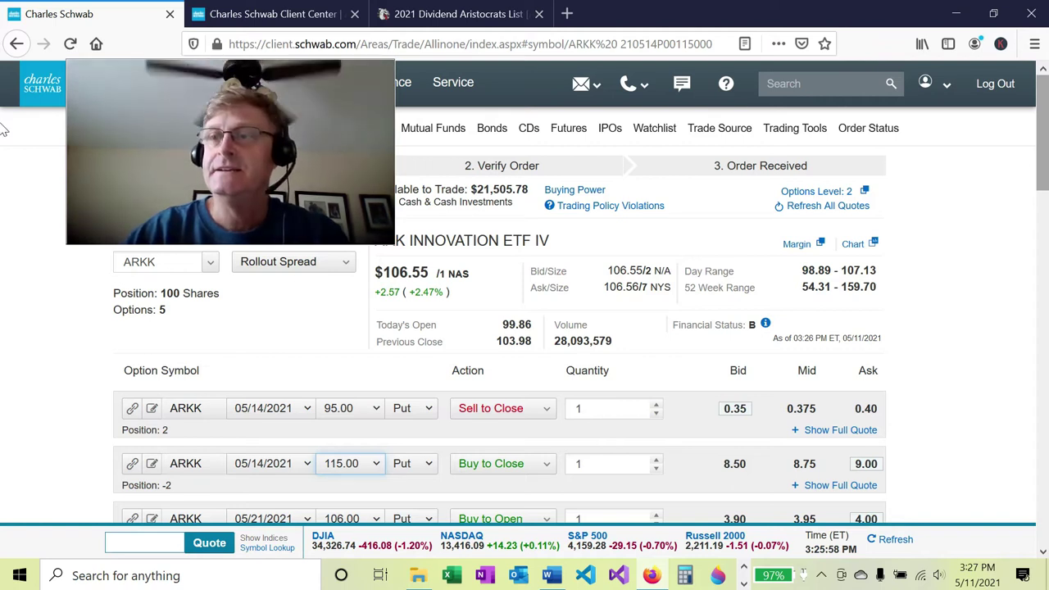
pyautogui.scroll(-1, 3, 141)
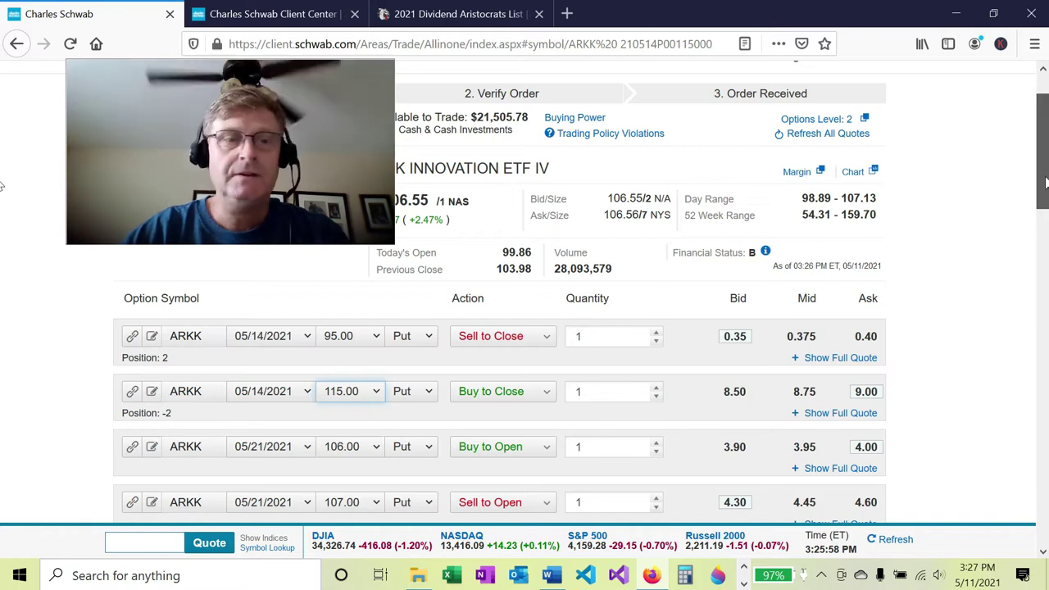
pyautogui.scroll(-1, 4, 191)
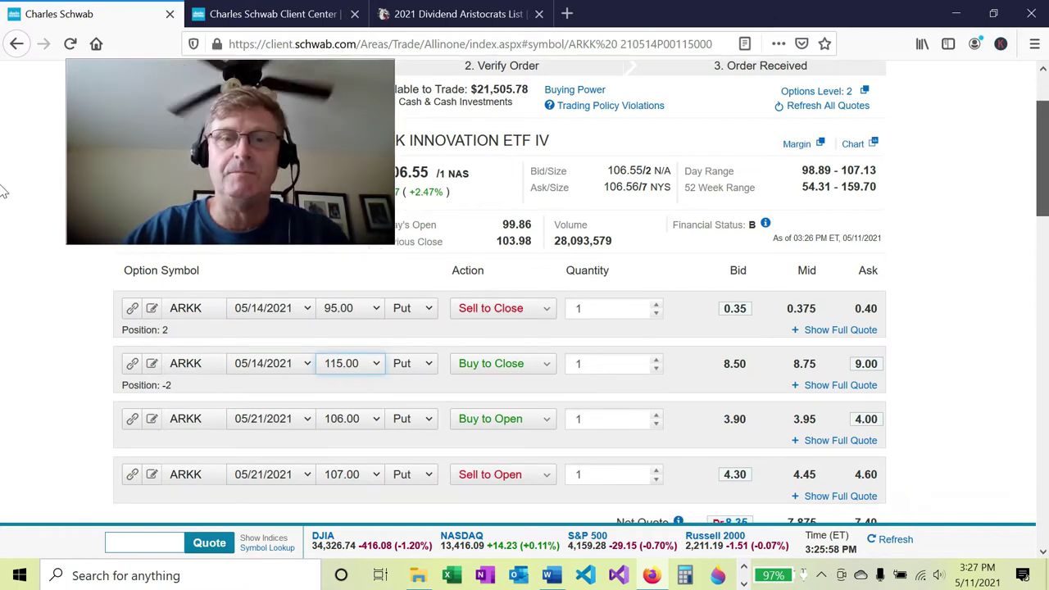
pyautogui.scroll(-2, 4, 191)
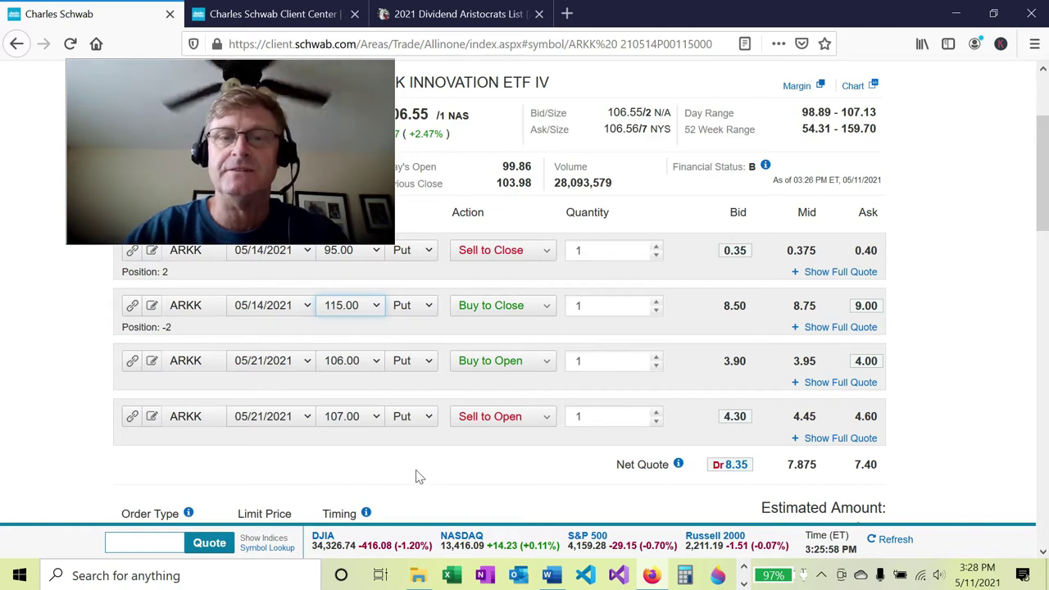
pyautogui.click(548, 369)
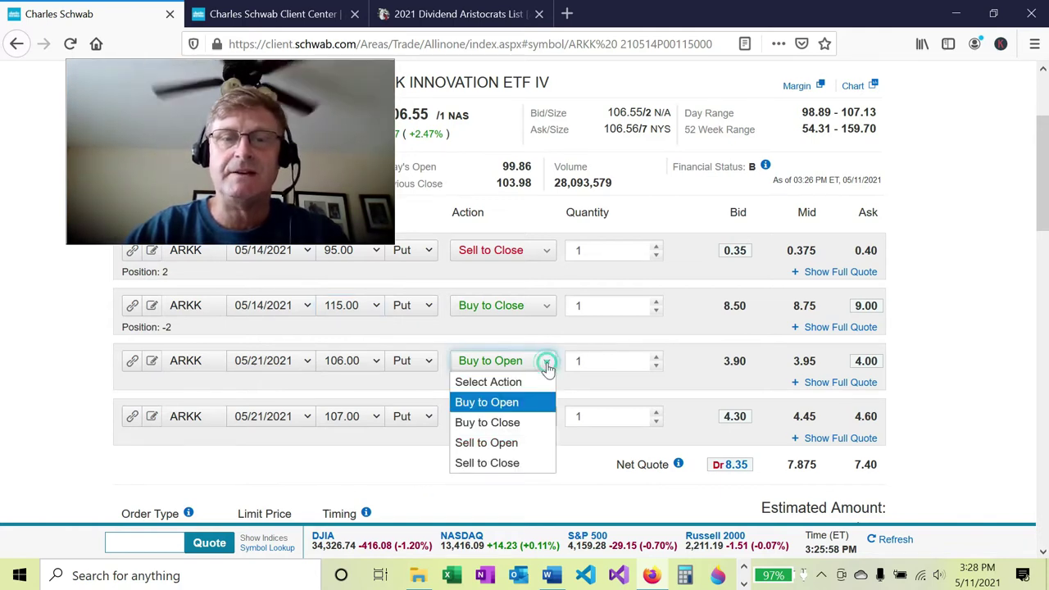
pyautogui.click(524, 447)
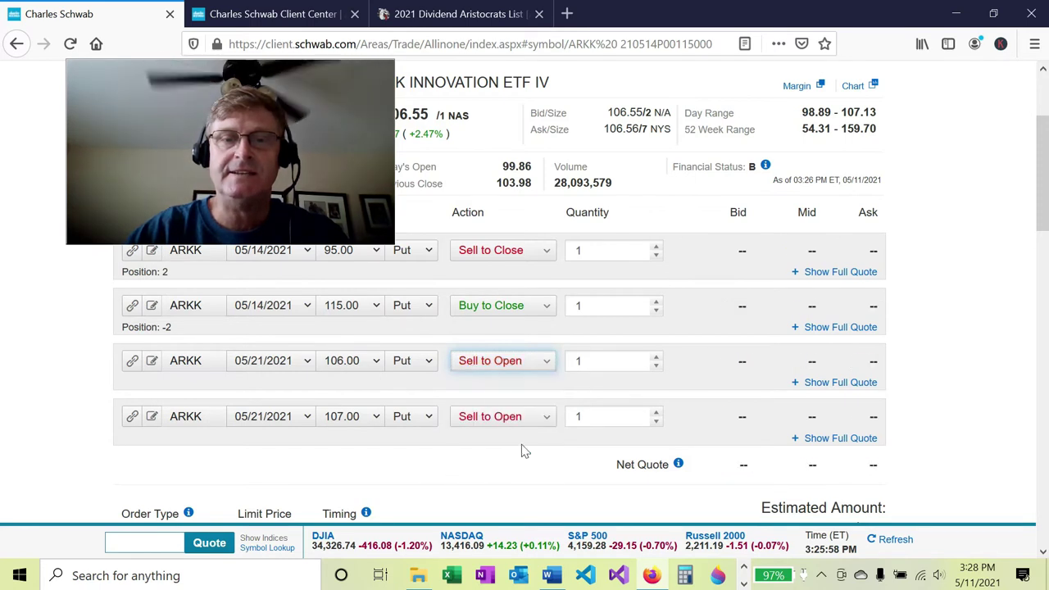
pyautogui.click(546, 420)
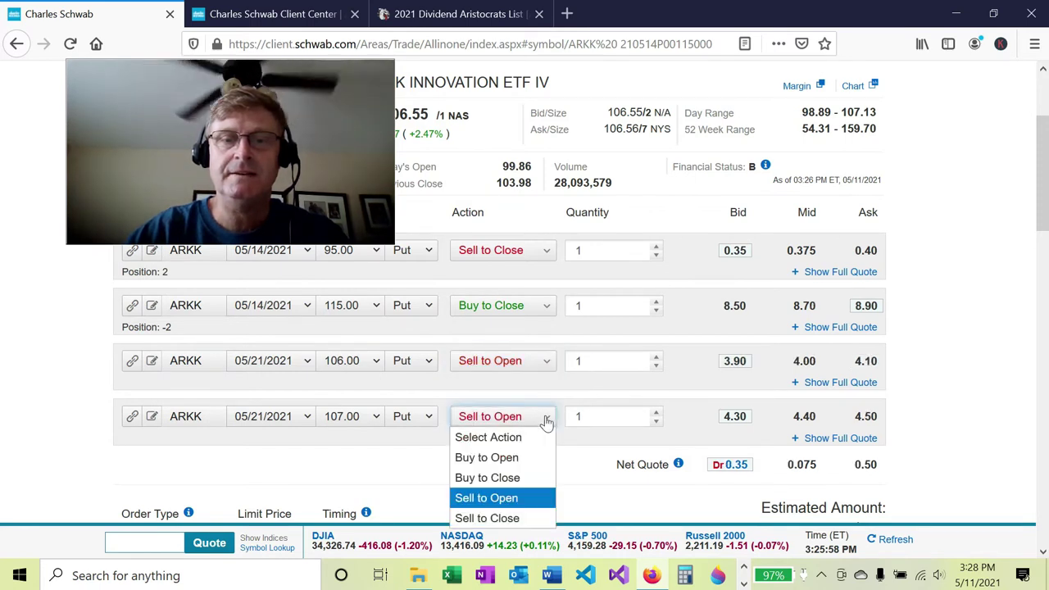
pyautogui.click(525, 459)
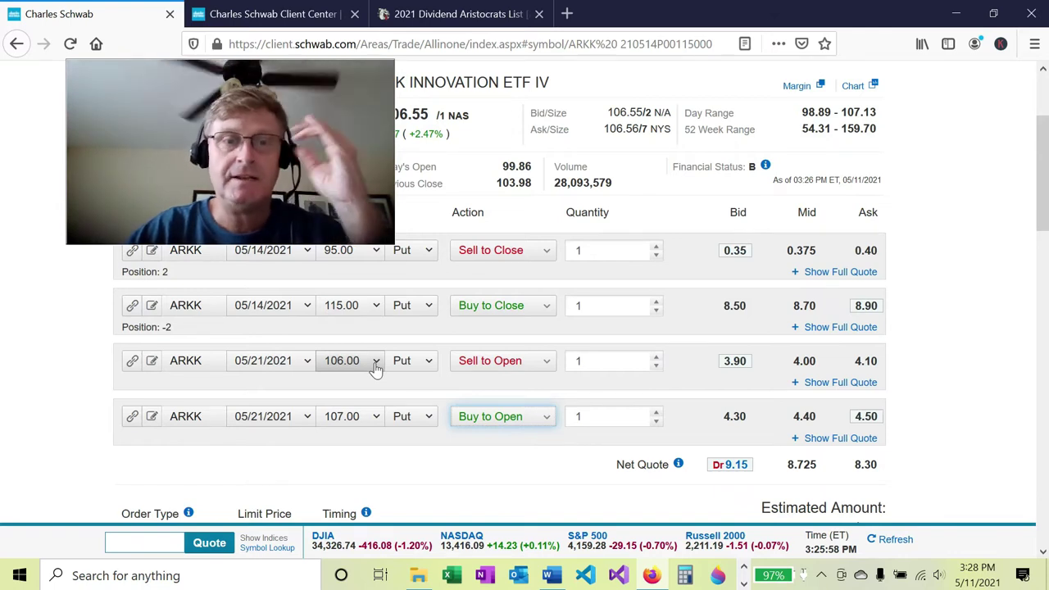
# - Set the strike of the Buy to Open leg to 100.00 and the Sell to Open leg to 114.00
pyautogui.click(377, 418)
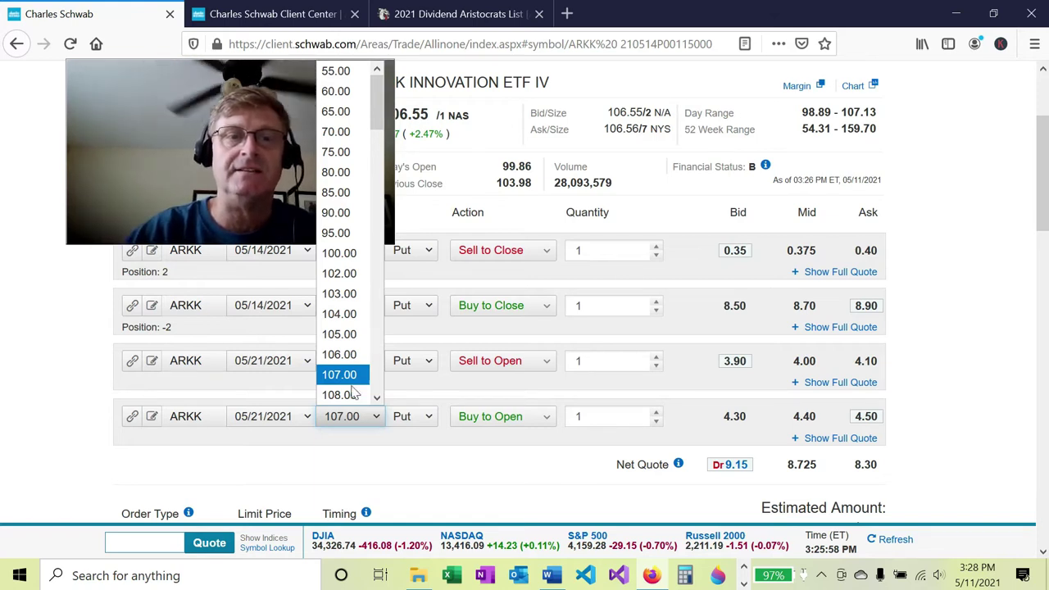
pyautogui.click(339, 253)
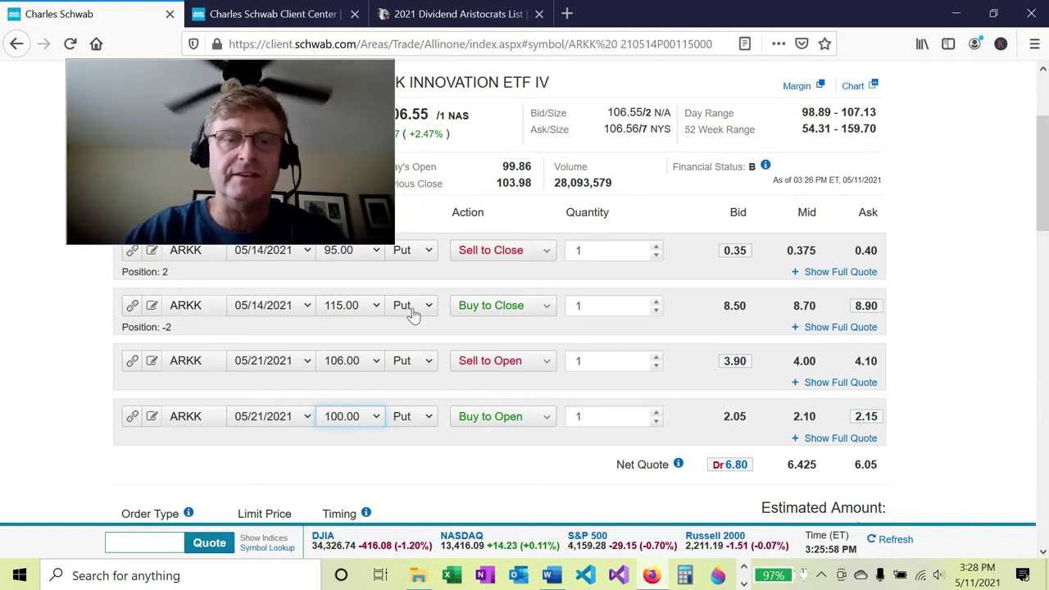
pyautogui.click(376, 362)
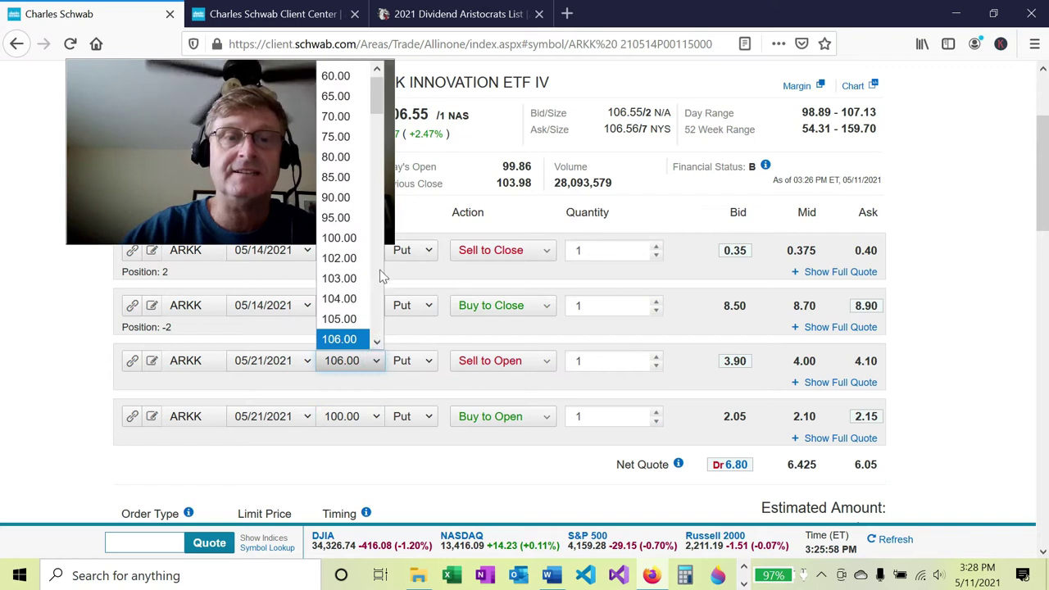
pyautogui.scroll(-3, 380, 93)
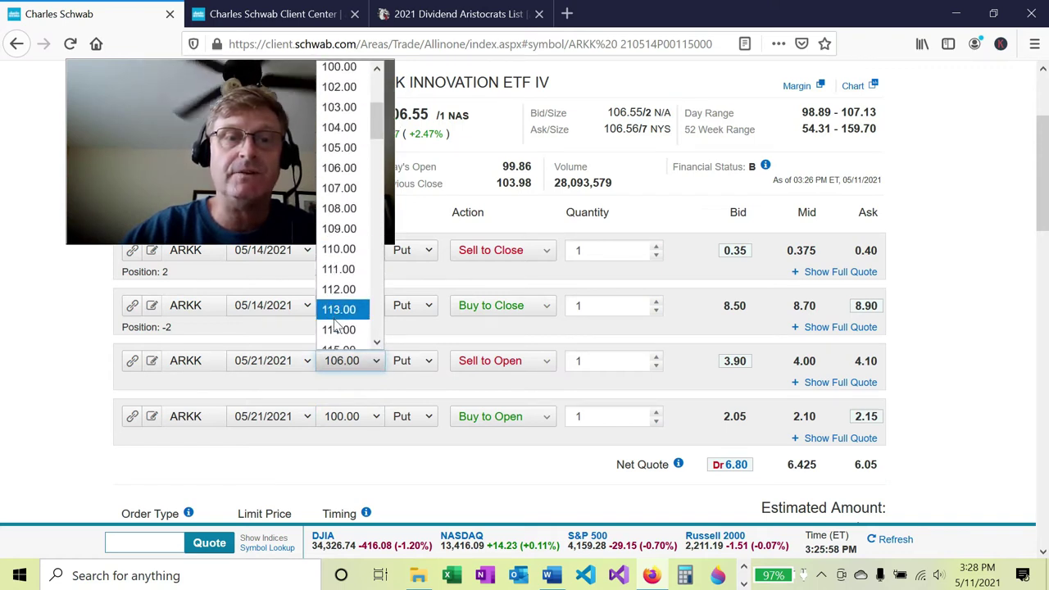
pyautogui.click(339, 330)
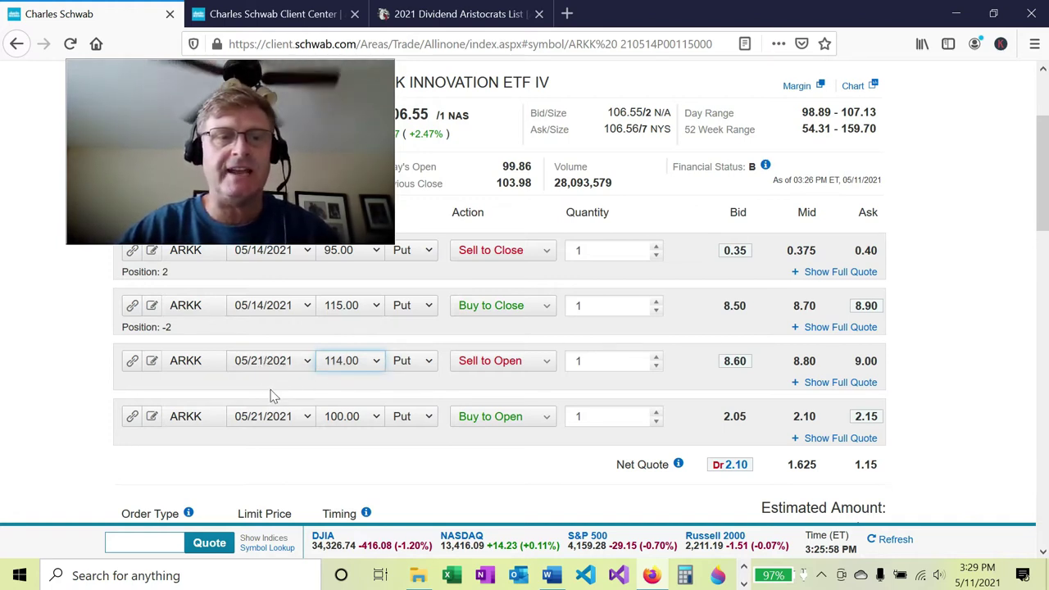
# - Try the Sell to Open leg with a 06/11/2021 expiration at strikes 113.00 and 112.00
pyautogui.click(312, 364)
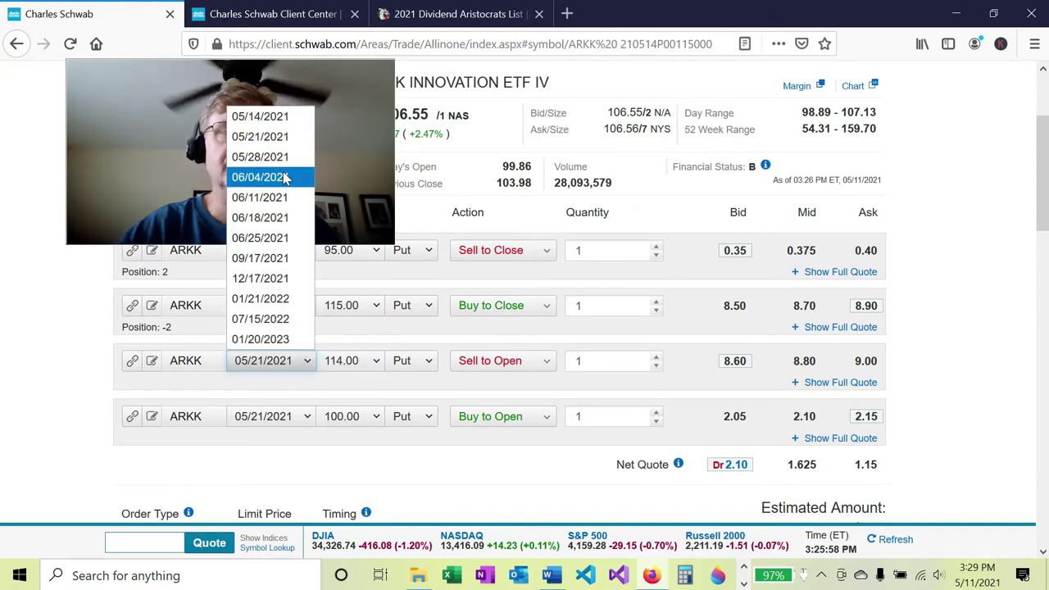
pyautogui.click(277, 203)
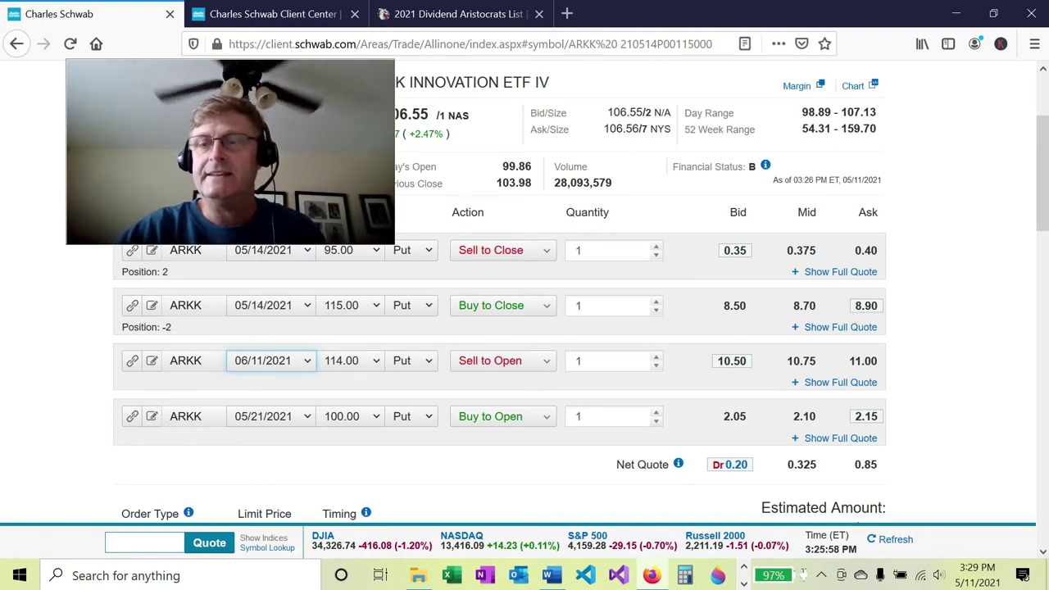
pyautogui.click(373, 362)
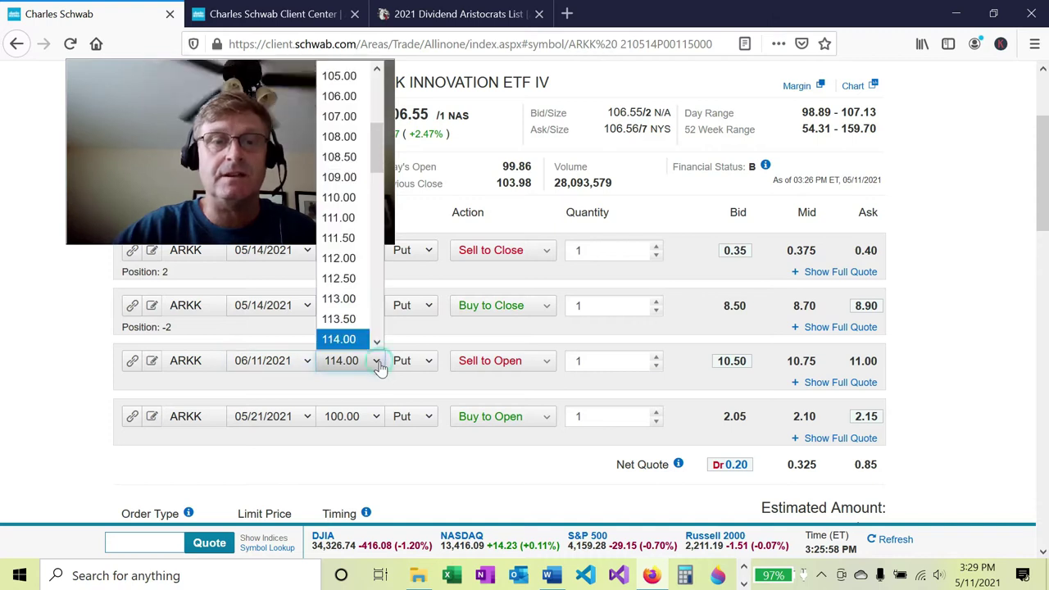
pyautogui.click(358, 303)
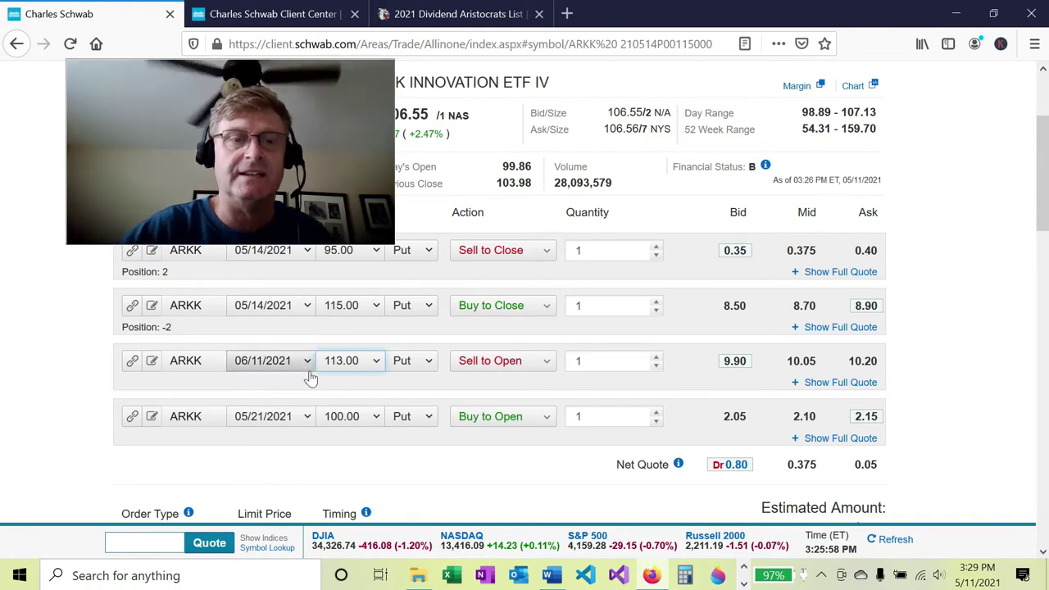
pyautogui.click(373, 371)
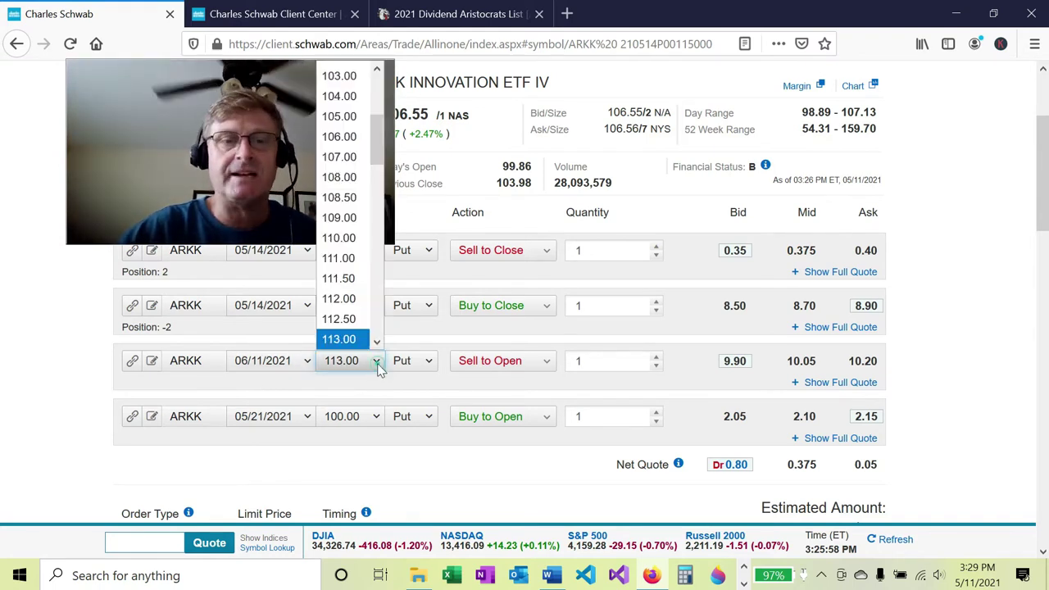
pyautogui.click(359, 305)
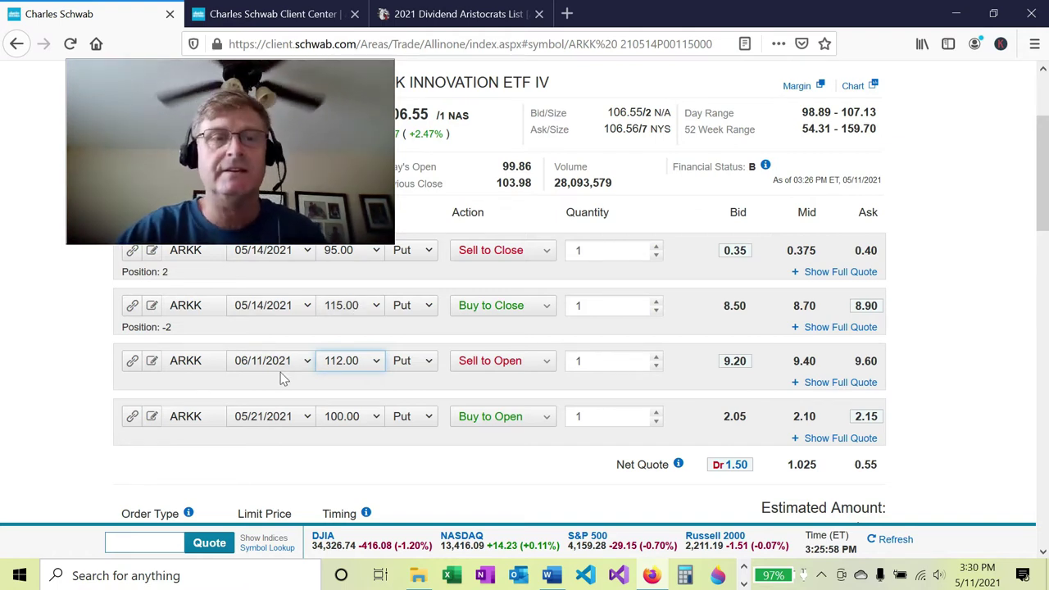
# - Set the Sell to Open leg's expiration to 06/25/2021 and its strike to 110.00
pyautogui.click(307, 366)
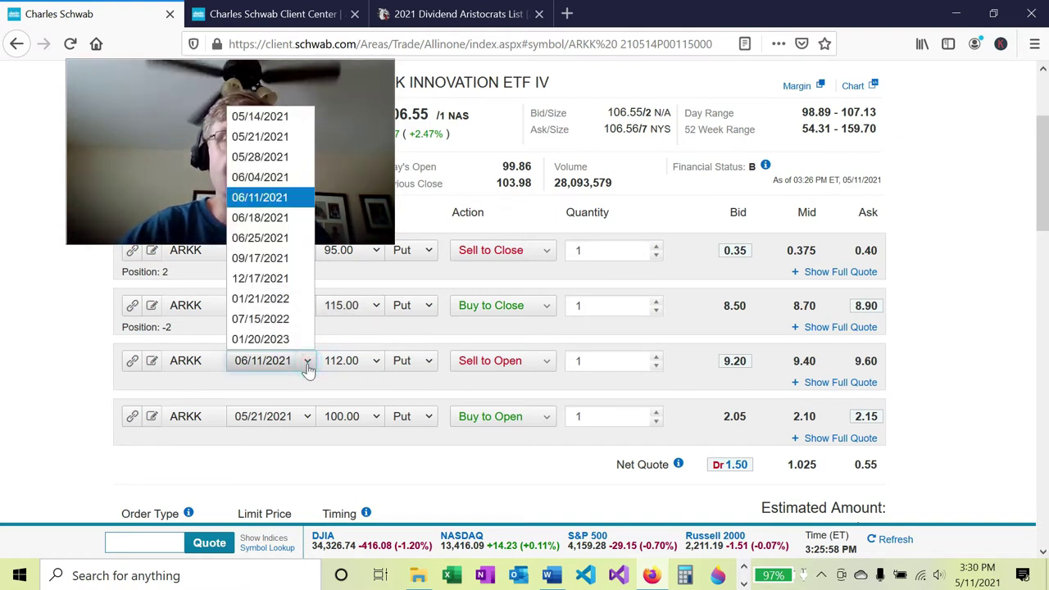
pyautogui.click(260, 238)
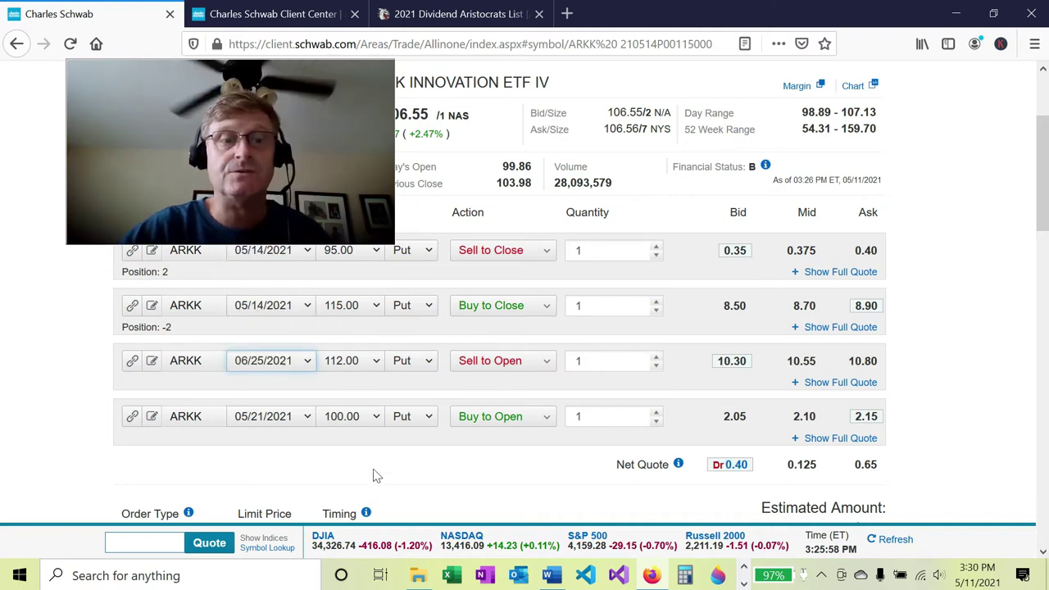
pyautogui.click(376, 361)
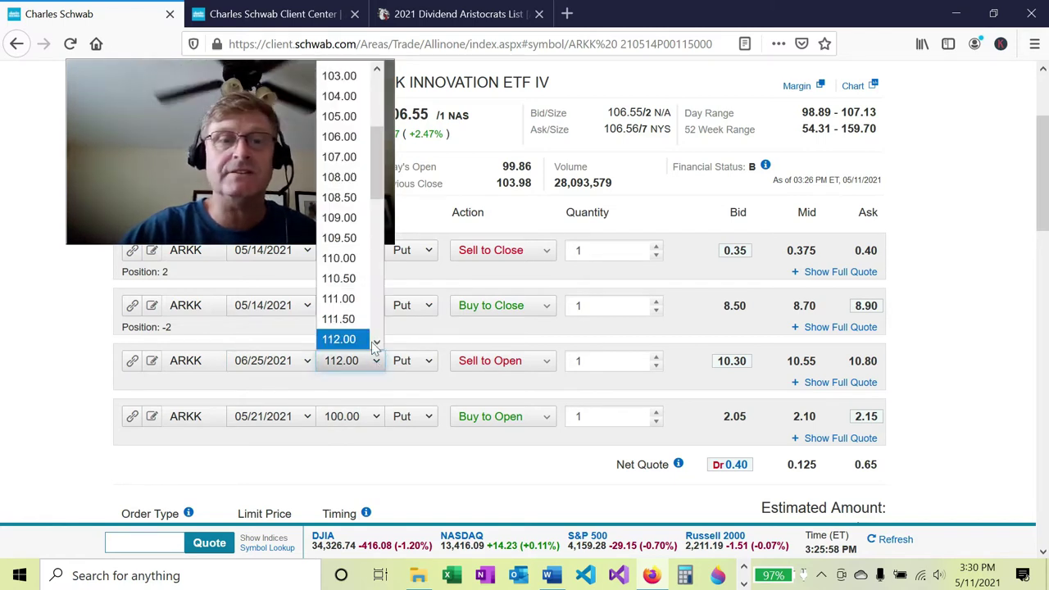
pyautogui.click(340, 258)
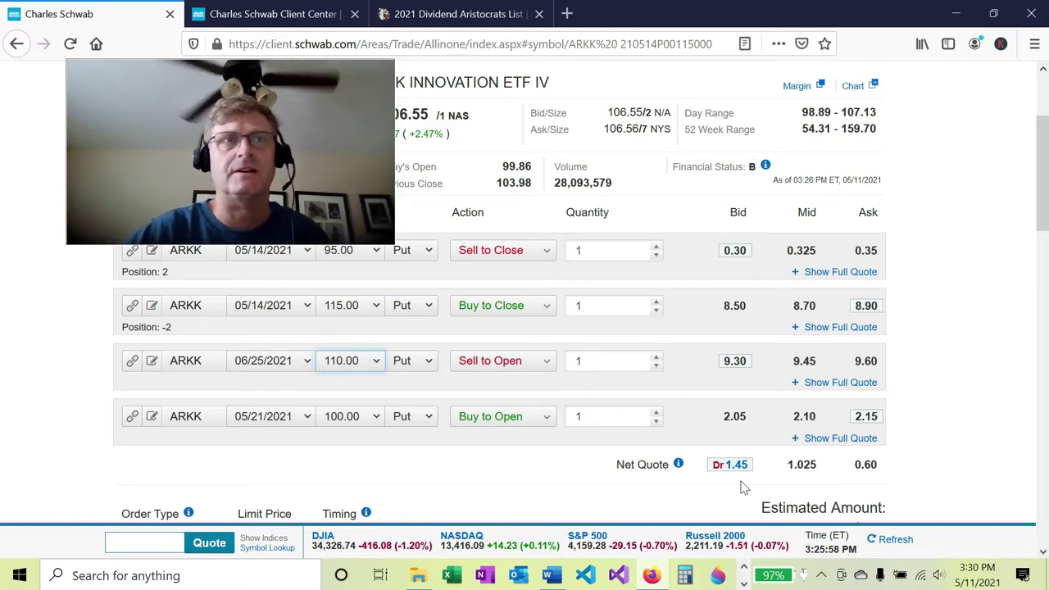
# - Try strikes 90.00 and 75.00 for the Buy to Open leg and set the Sell to Open leg's strike to 109.00
pyautogui.click(378, 420)
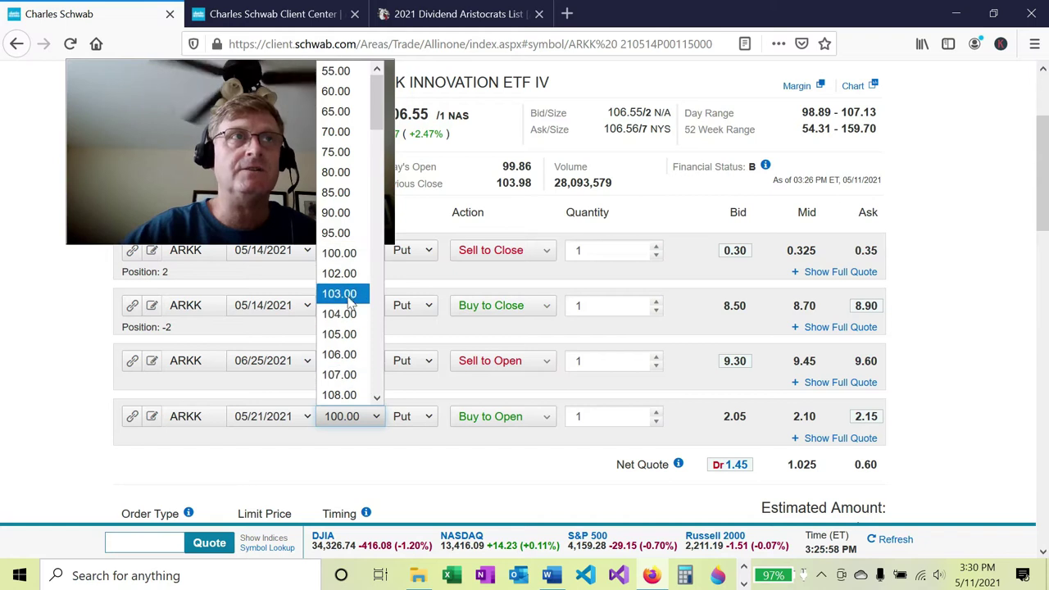
pyautogui.click(340, 213)
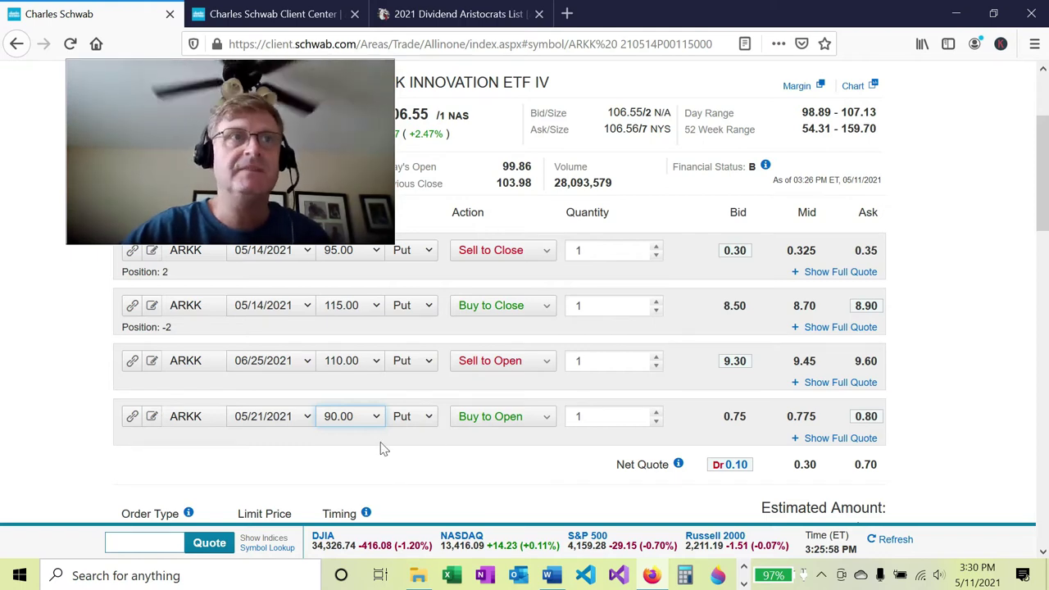
pyautogui.click(378, 416)
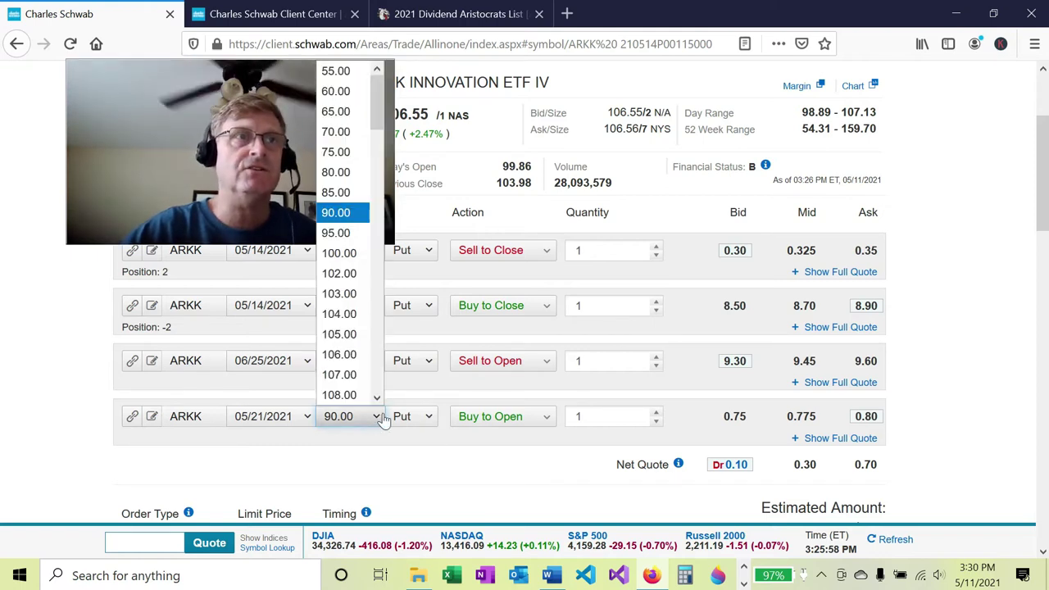
pyautogui.click(336, 153)
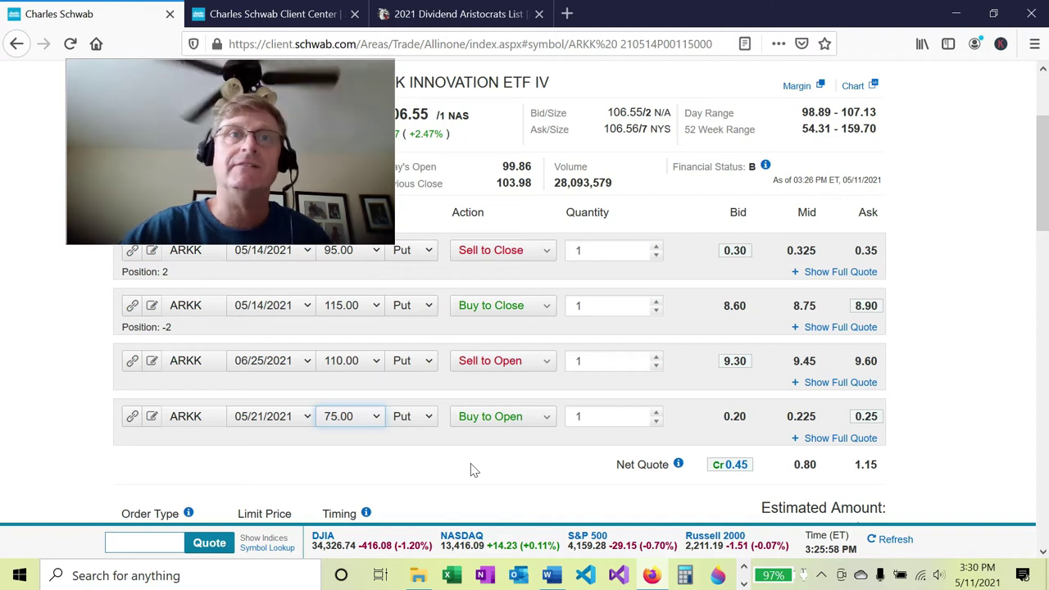
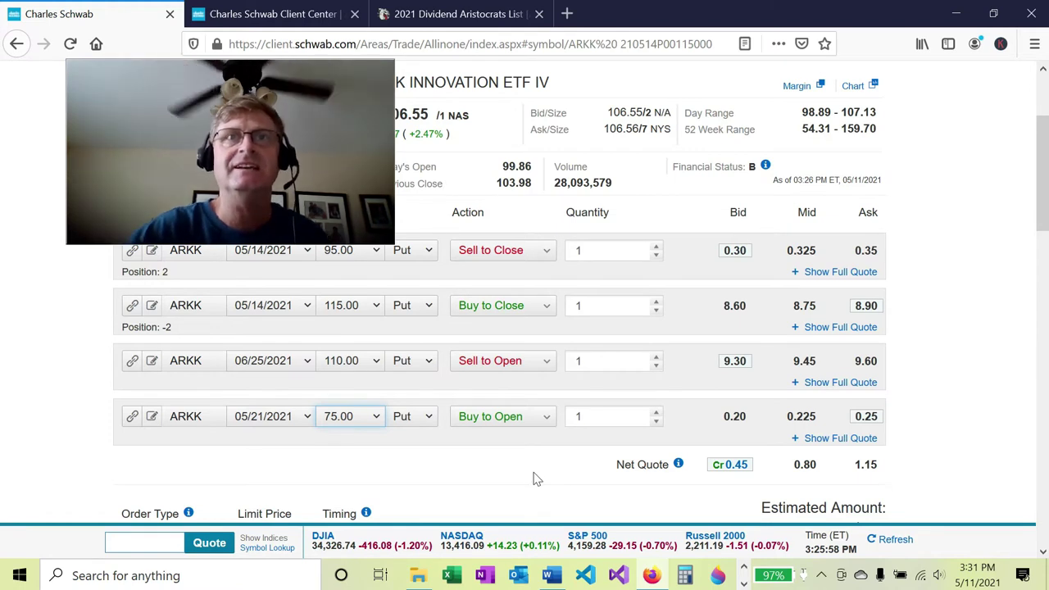
pyautogui.click(372, 359)
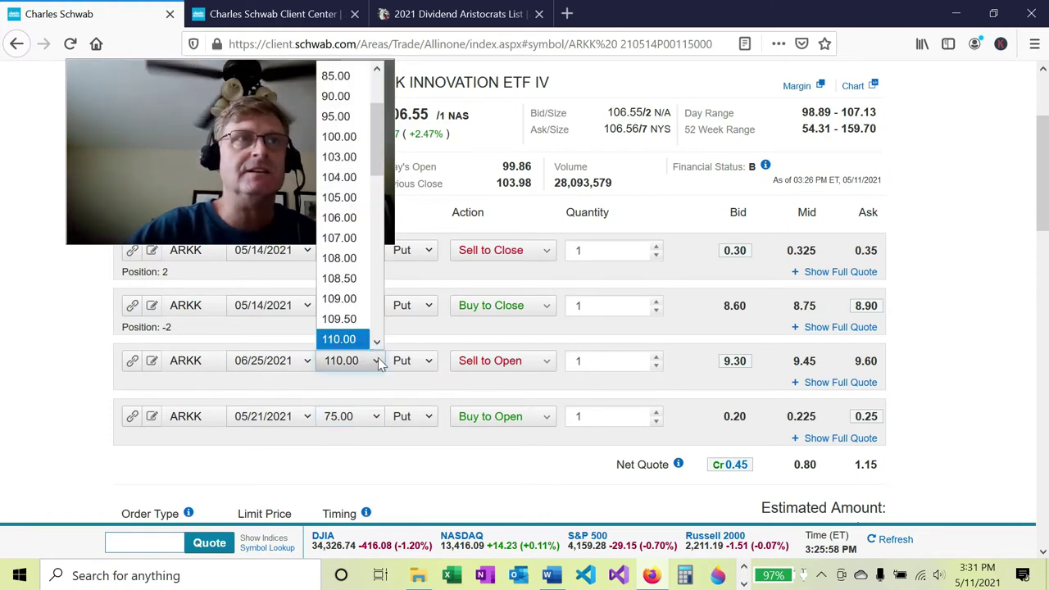
pyautogui.click(358, 300)
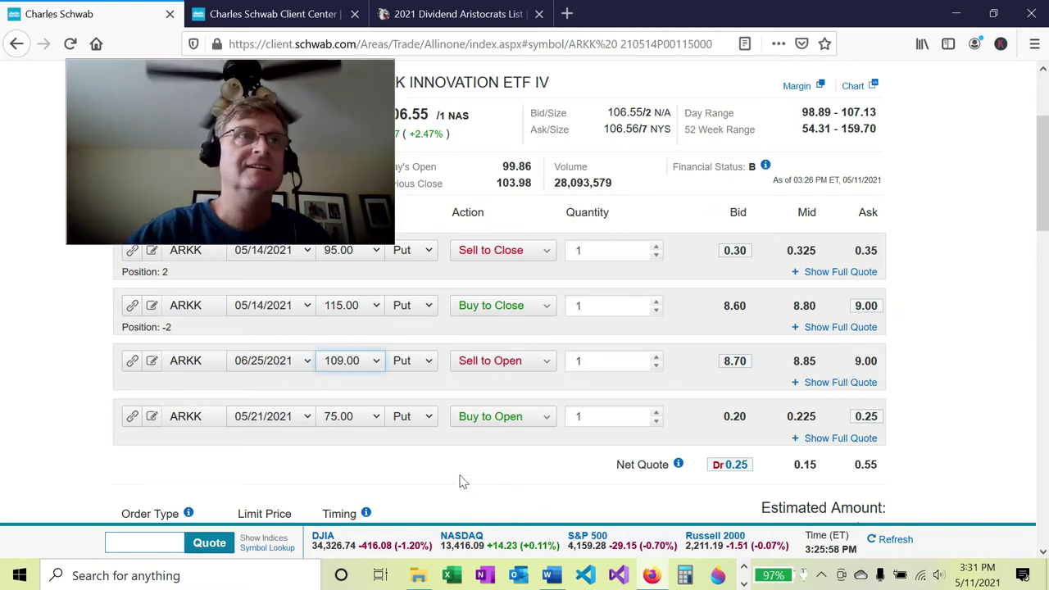
# - Set the Sell to Open leg's expiration to 09/17/2021 and try strike 100.00 before returning to 105.00
pyautogui.click(316, 368)
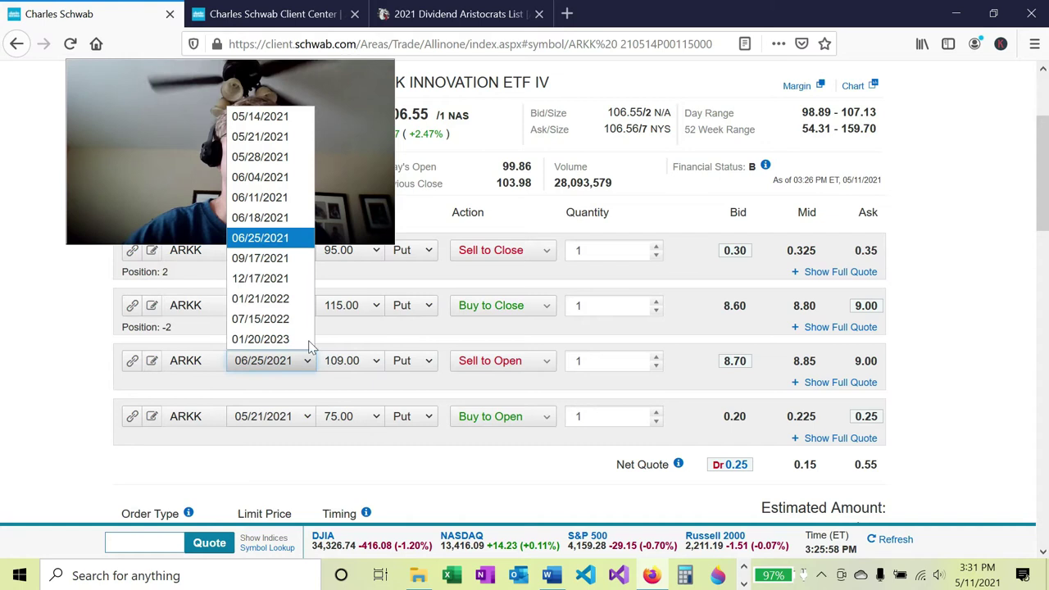
pyautogui.click(275, 260)
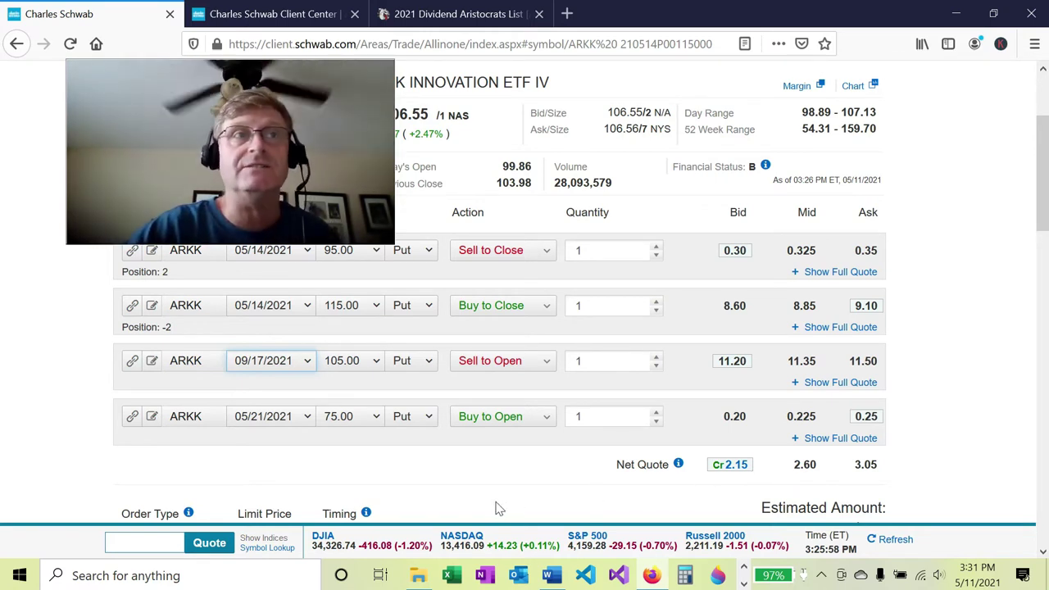
pyautogui.click(376, 366)
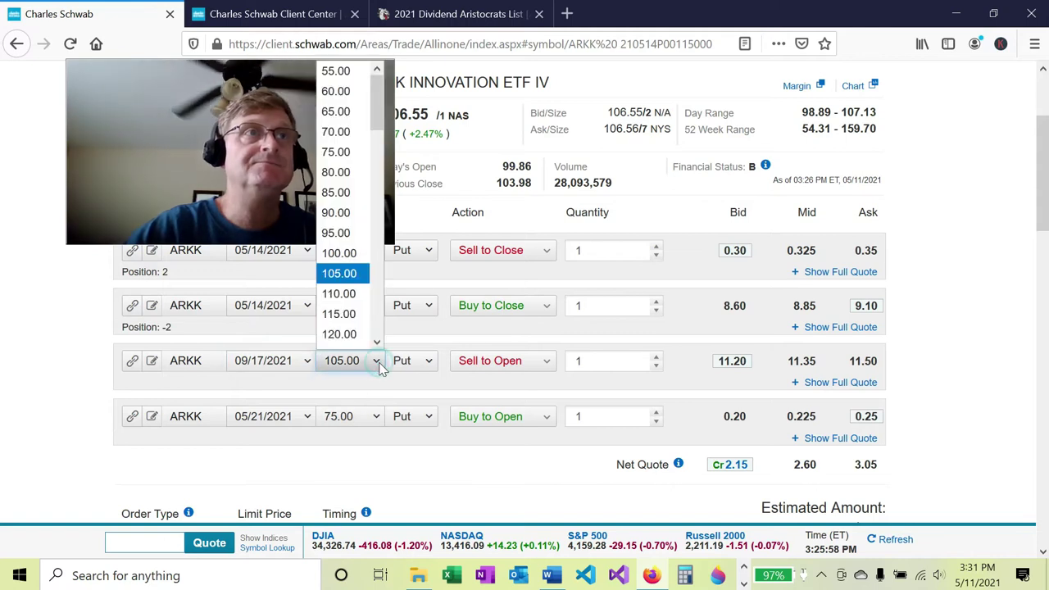
pyautogui.click(343, 253)
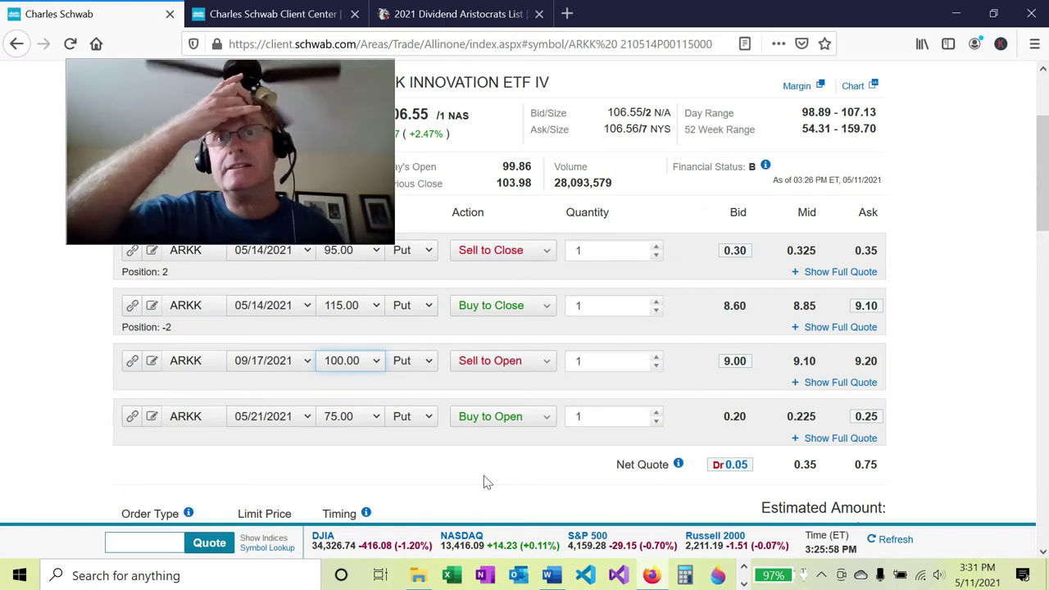
pyautogui.click(375, 362)
pyautogui.click(345, 278)
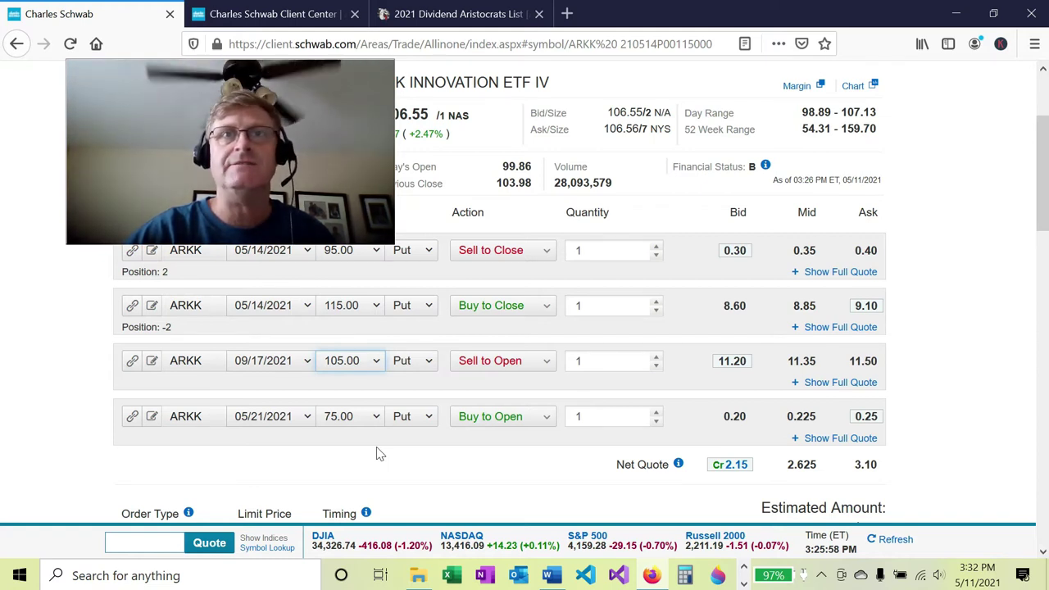
# - Compare the 09/17/2021 Sell to Open leg again at strike 100.00 and set it back to 105.00
pyautogui.click(378, 369)
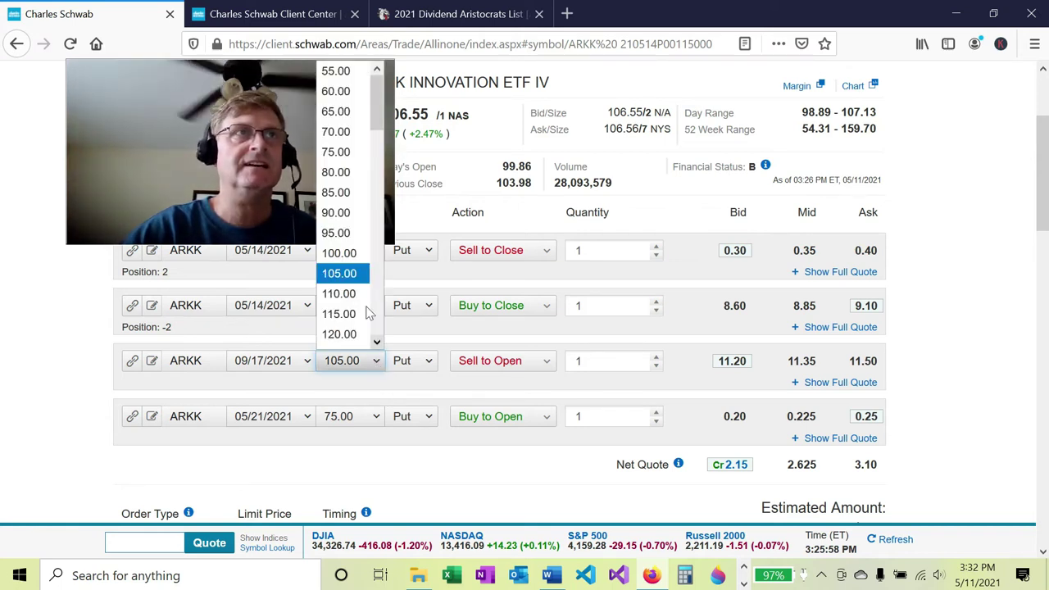
pyautogui.click(349, 253)
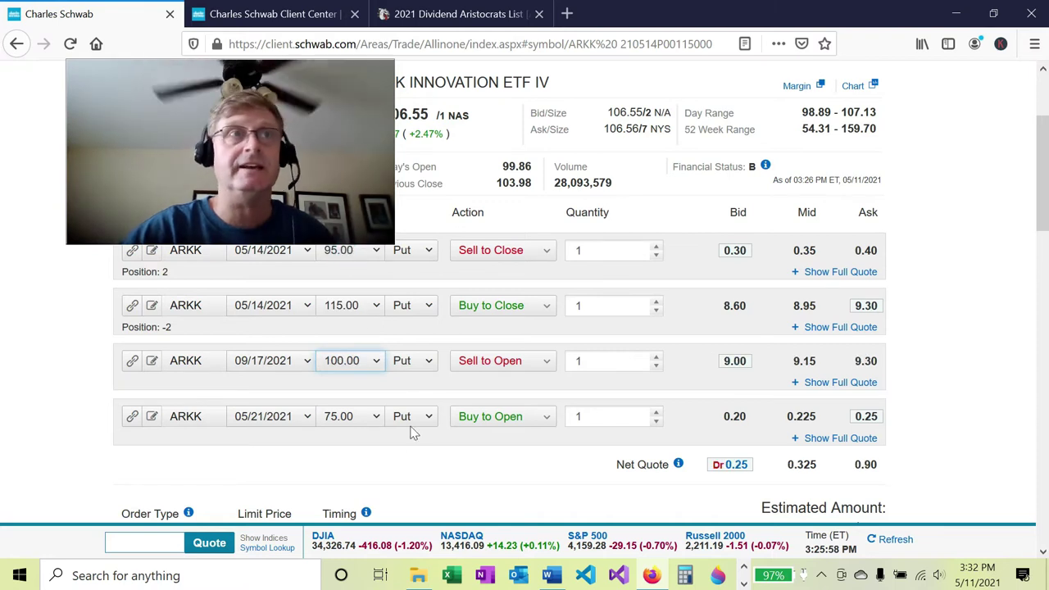
pyautogui.click(370, 367)
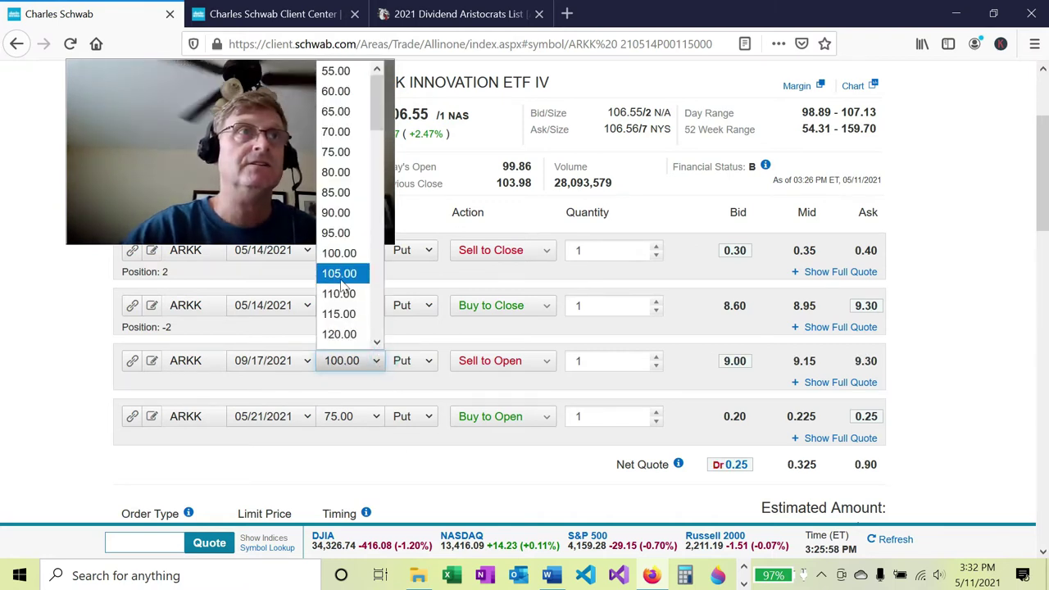
pyautogui.click(385, 416)
pyautogui.press('Down')
# - Set the expiration of both the Sell to Open and Buy to Open legs to 12/17/2021
pyautogui.click(319, 366)
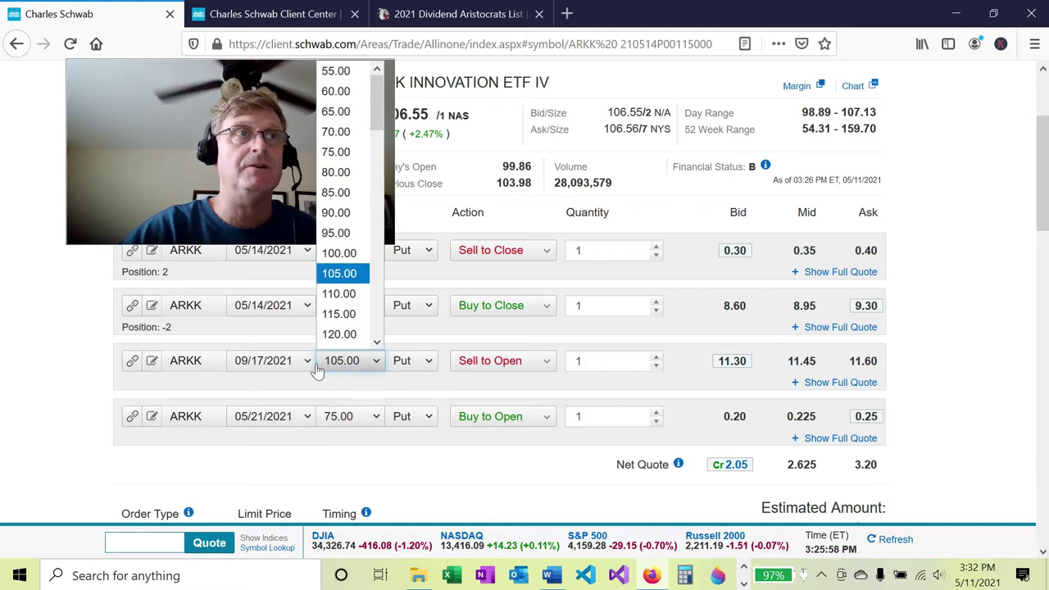
pyautogui.click(314, 368)
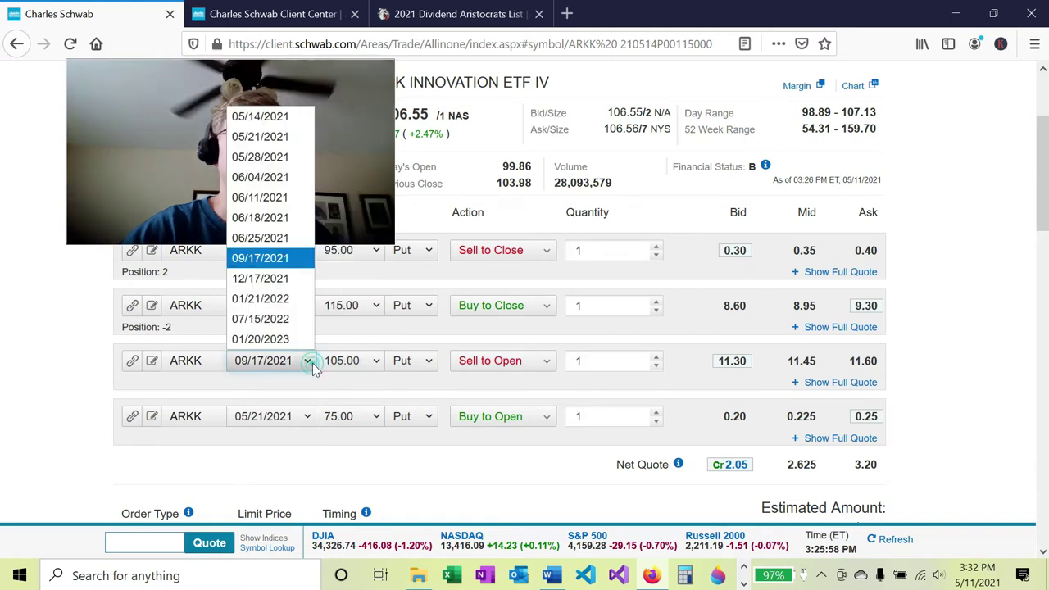
pyautogui.click(270, 278)
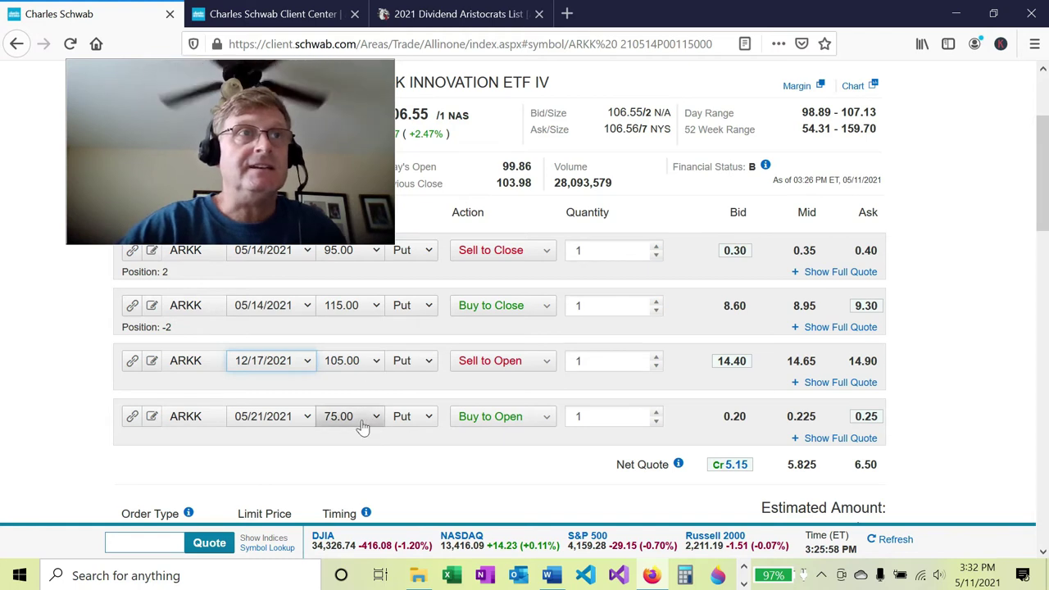
pyautogui.click(304, 425)
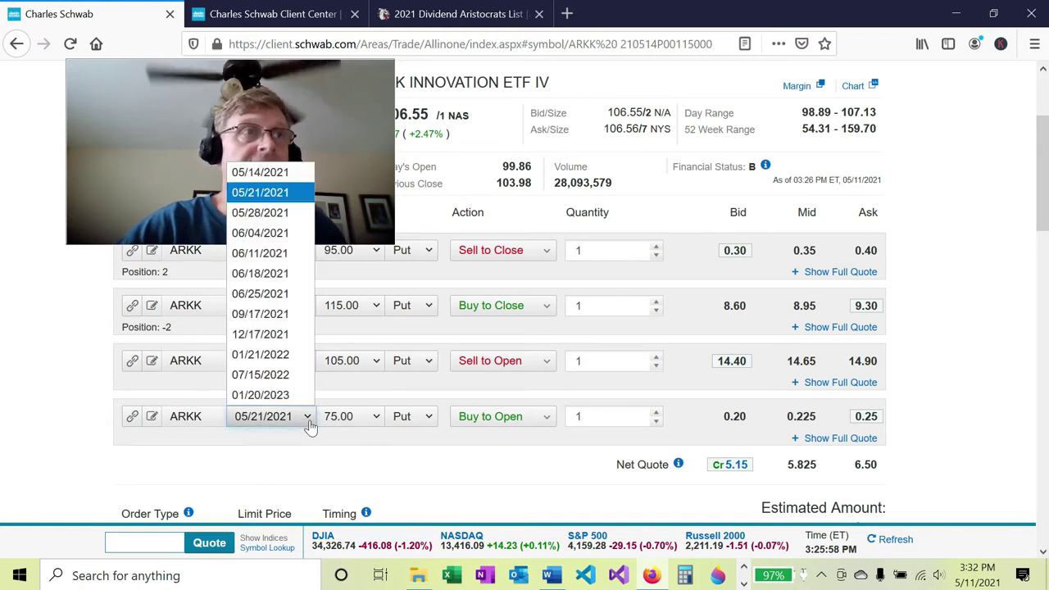
pyautogui.click(264, 334)
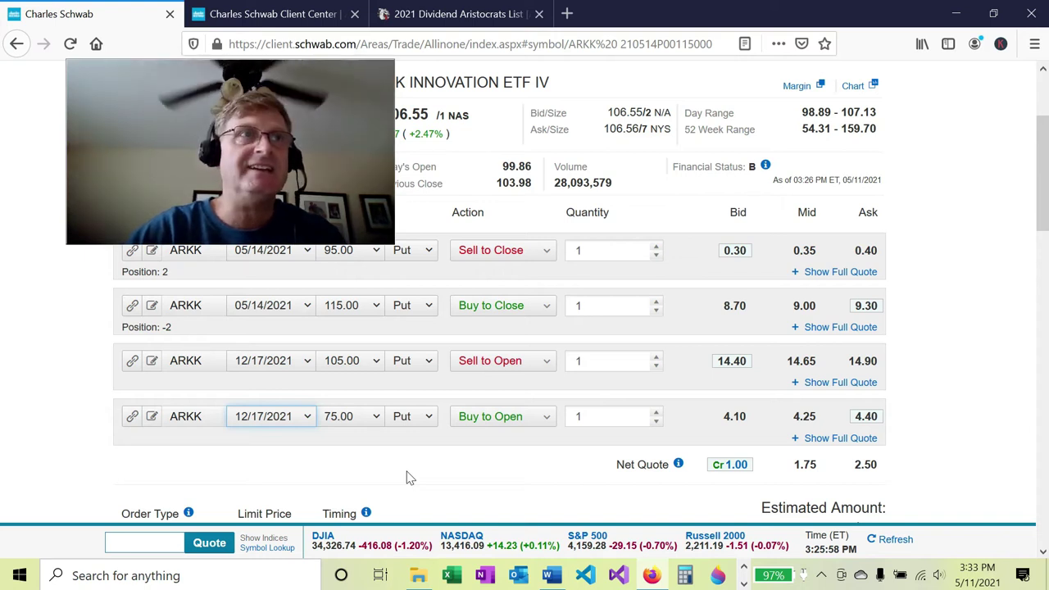
# - Set the Sell to Open leg's strike to 100.00 and the Buy to Open leg's strike to 65.00
pyautogui.click(344, 362)
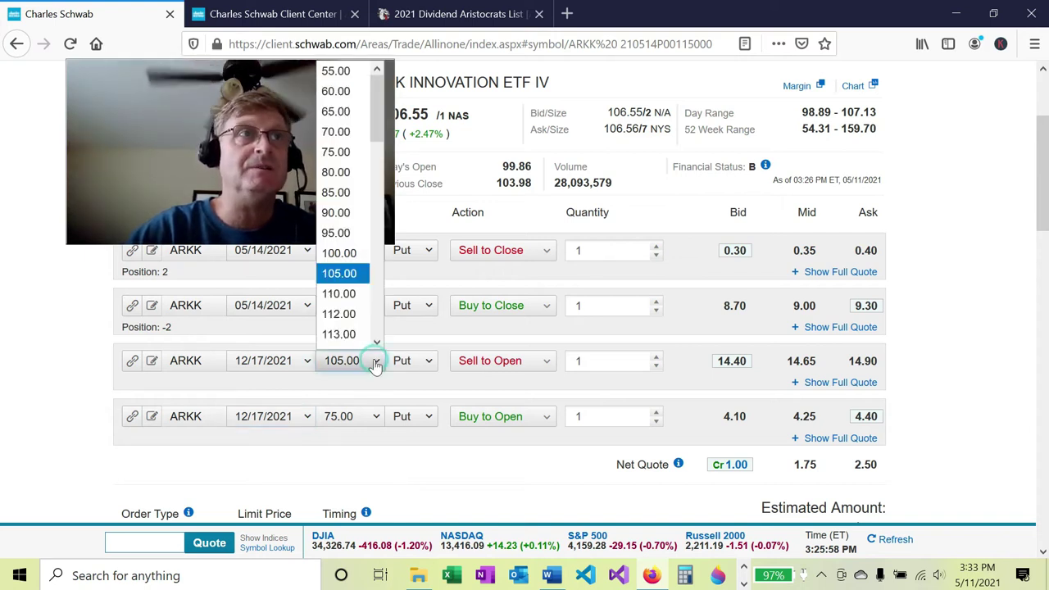
pyautogui.click(339, 254)
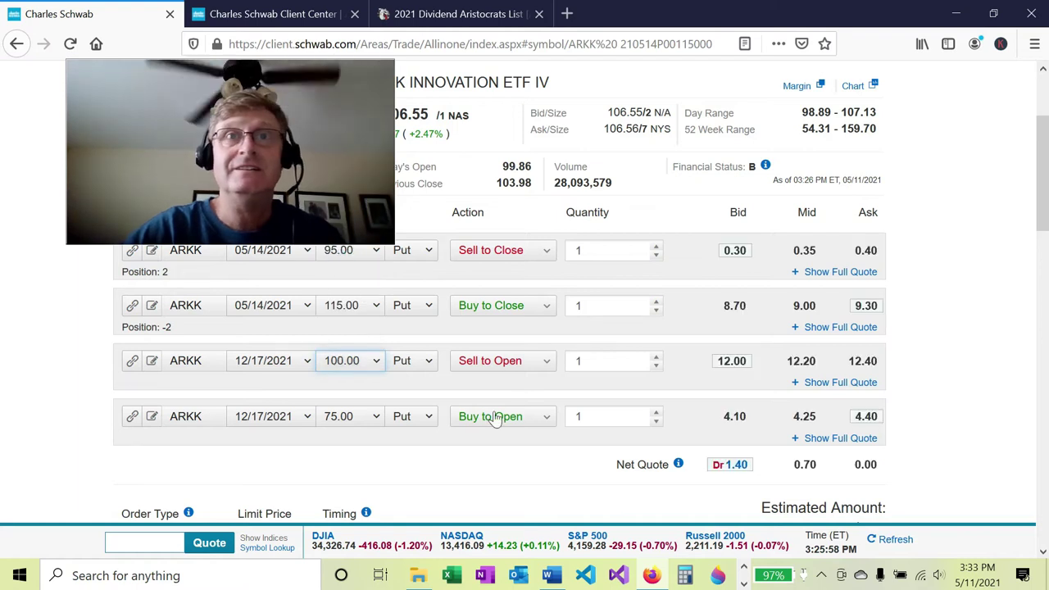
pyautogui.click(376, 420)
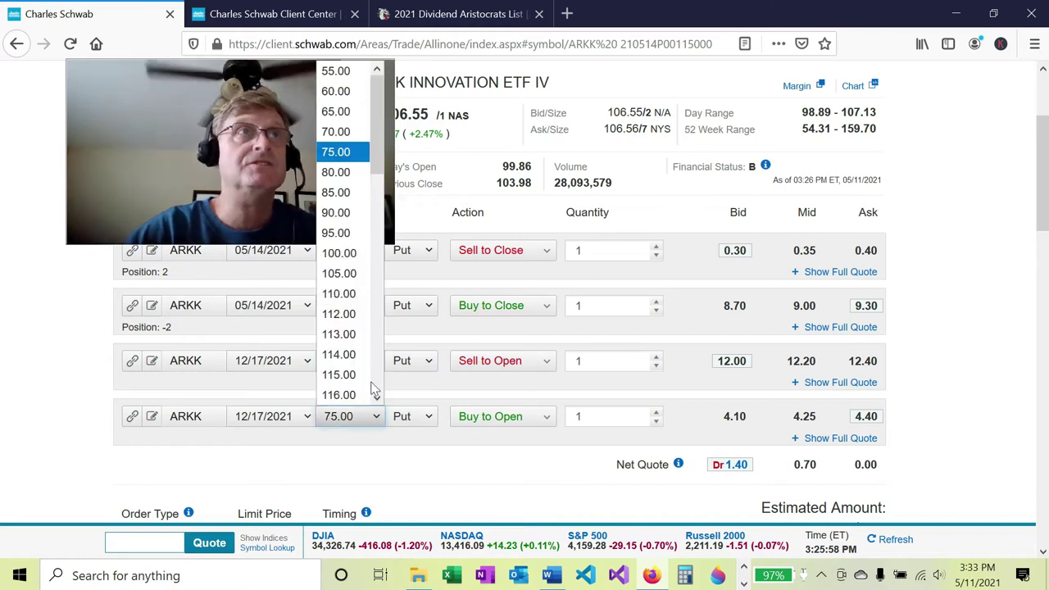
pyautogui.click(344, 112)
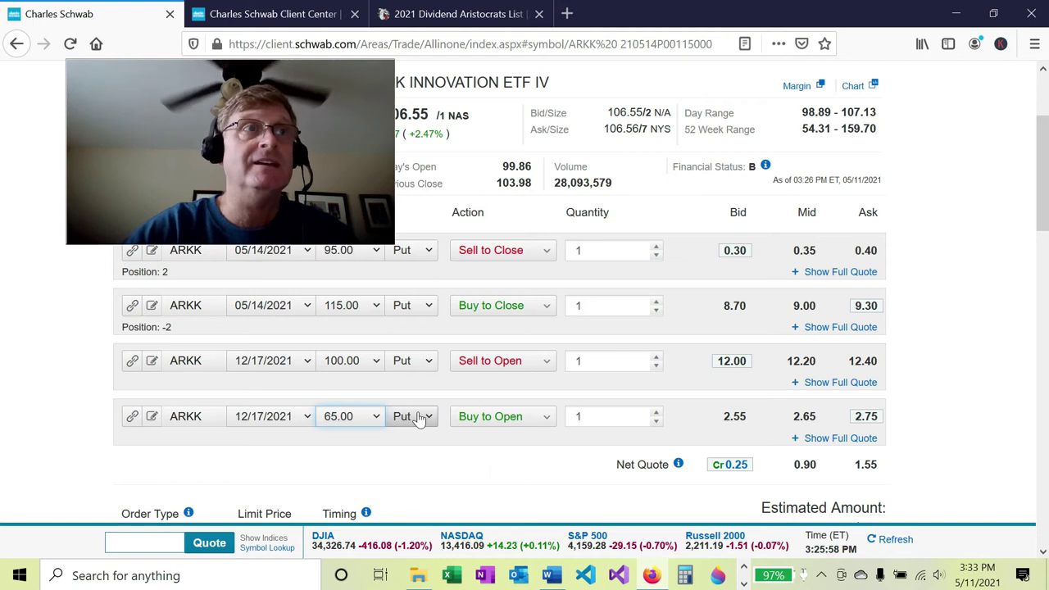
# - Set the expiration of both the Sell to Open and Buy to Open legs to 01/21/2022
pyautogui.click(316, 367)
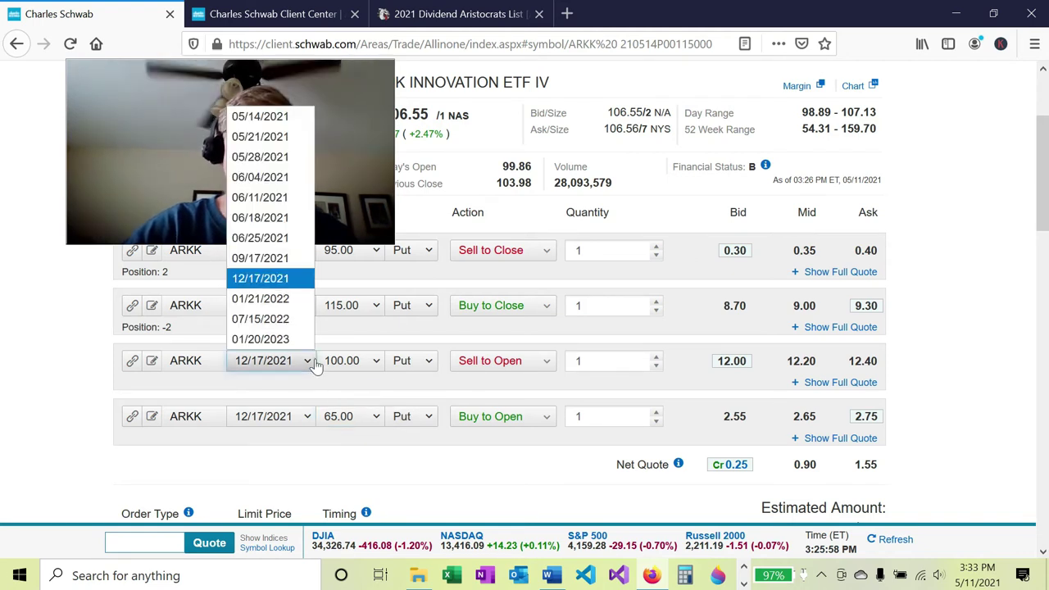
pyautogui.click(279, 300)
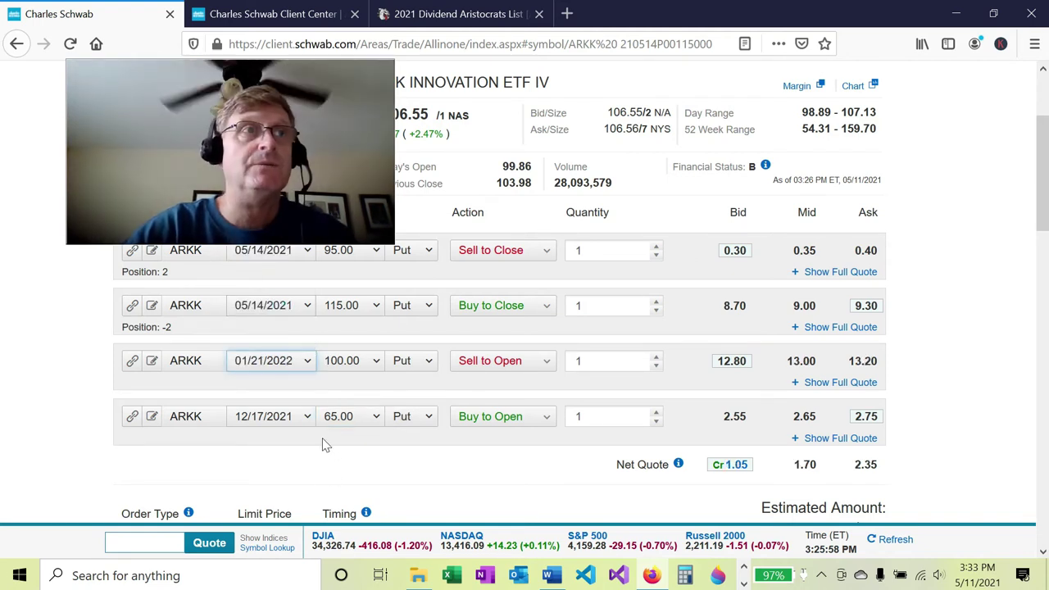
pyautogui.click(312, 419)
pyautogui.click(274, 354)
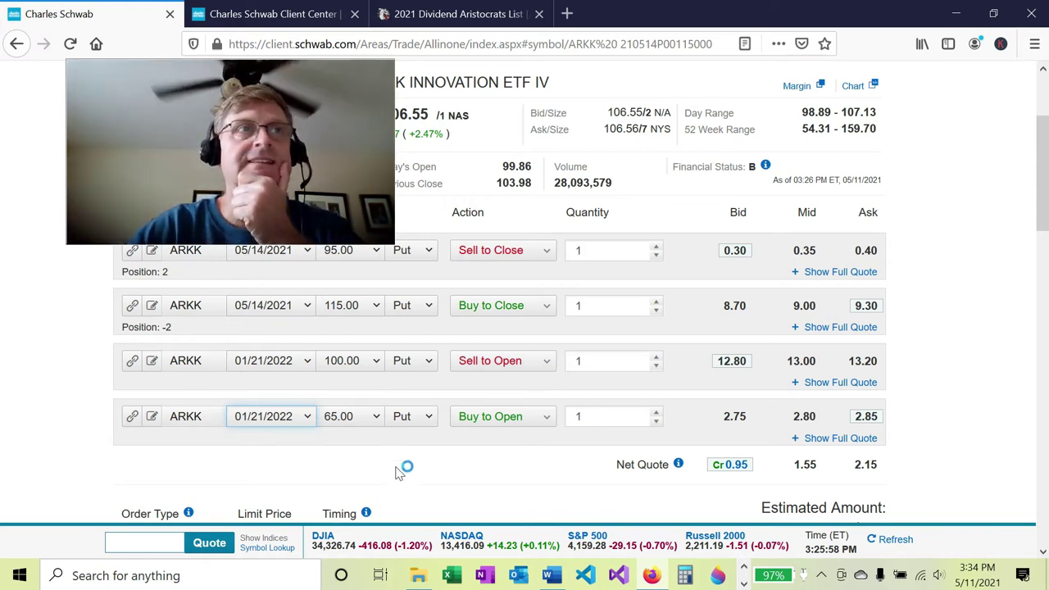
# - Try the 01/21/2022 Sell to Open leg at strikes 98.96 and 97.96
pyautogui.click(373, 361)
pyautogui.click(345, 318)
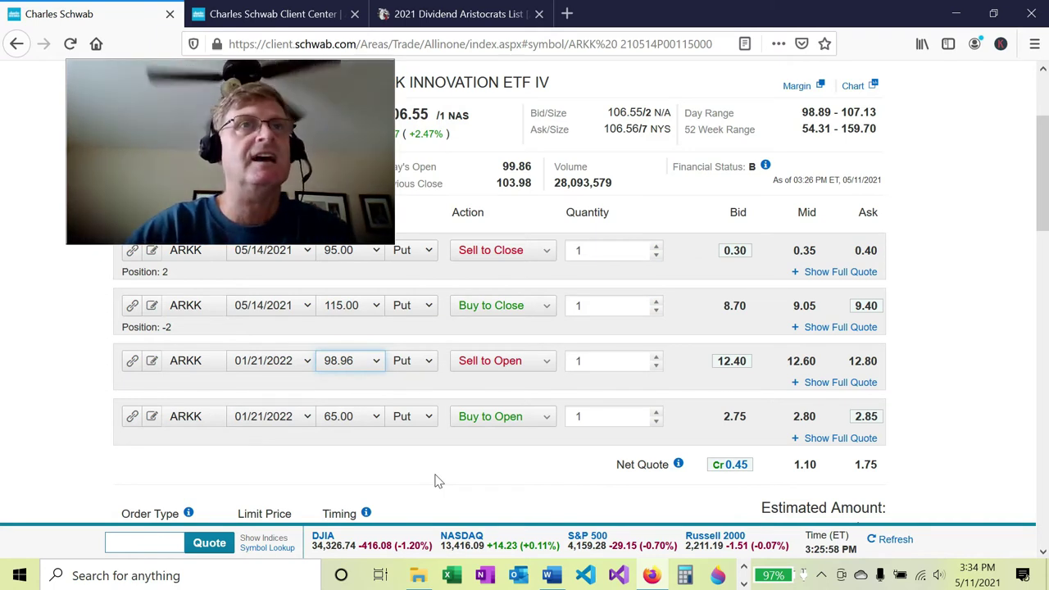
pyautogui.click(377, 364)
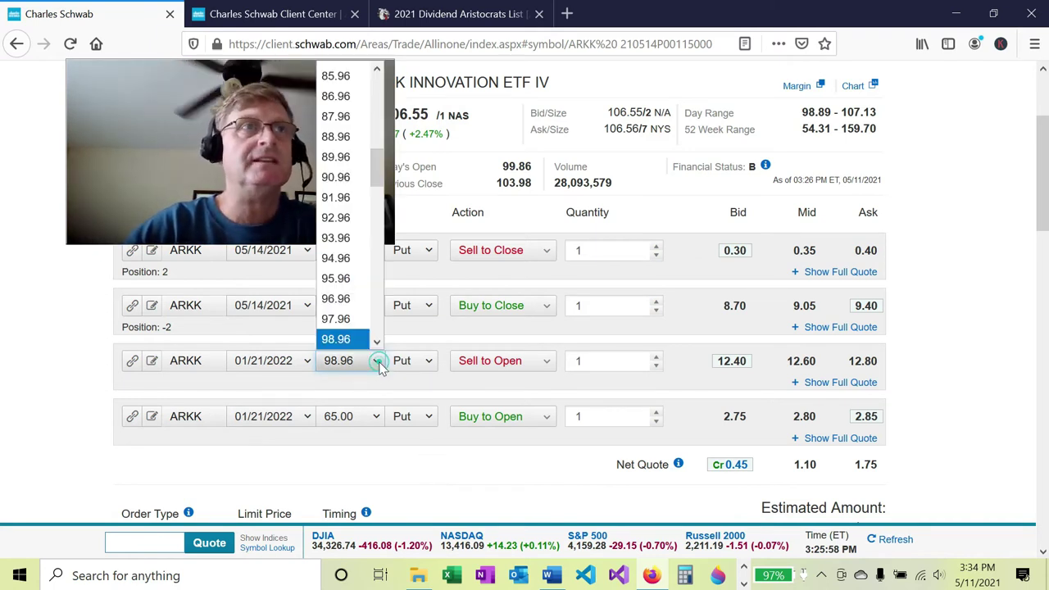
pyautogui.click(351, 320)
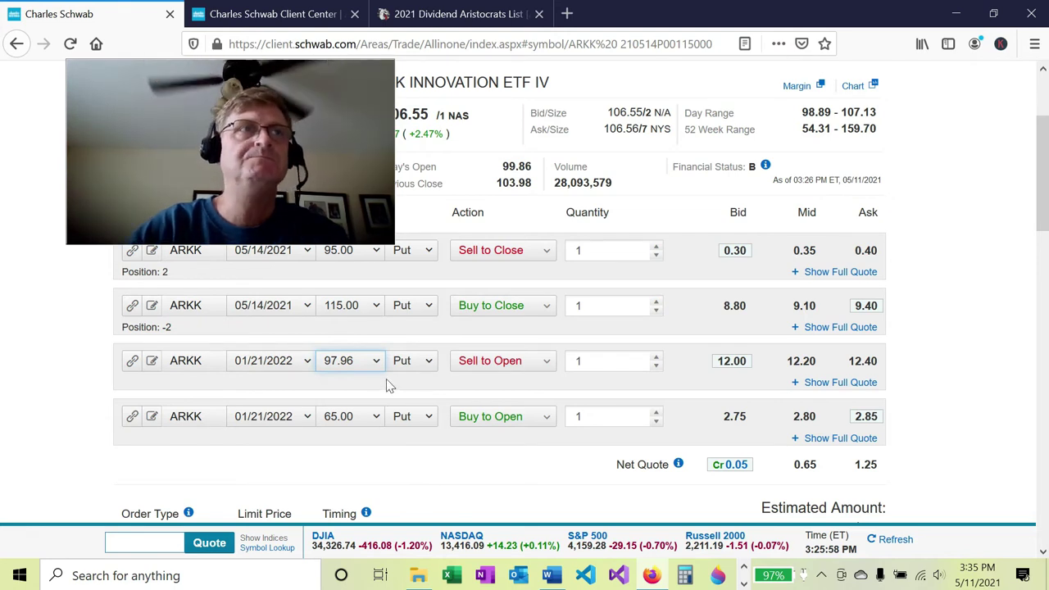
# - Set both opening legs' expiration to 07/15/2022 and the Sell to Open leg's strike to 95.00
pyautogui.click(308, 371)
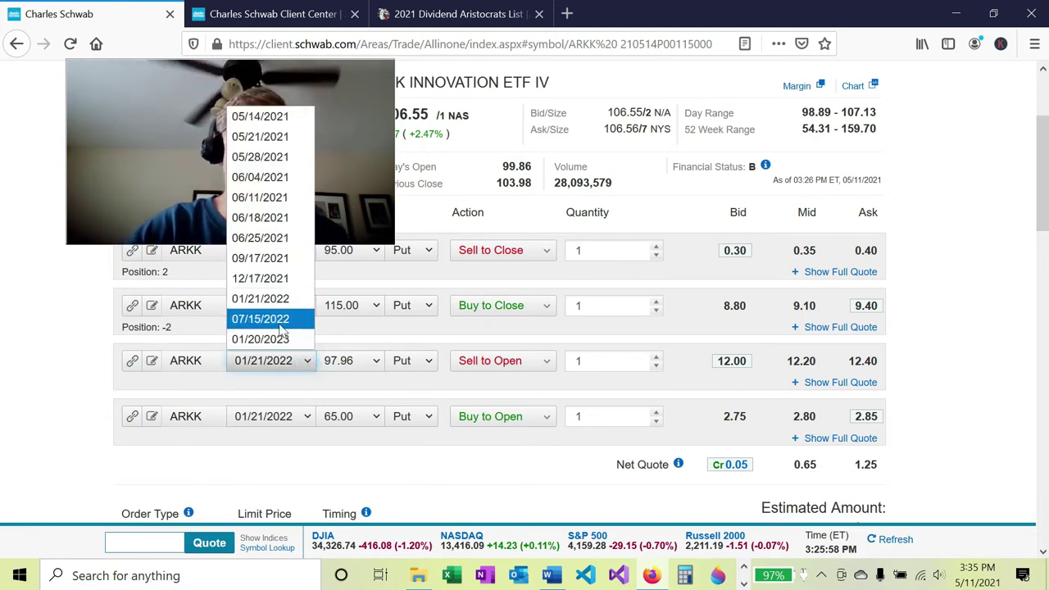
pyautogui.click(299, 319)
pyautogui.click(299, 420)
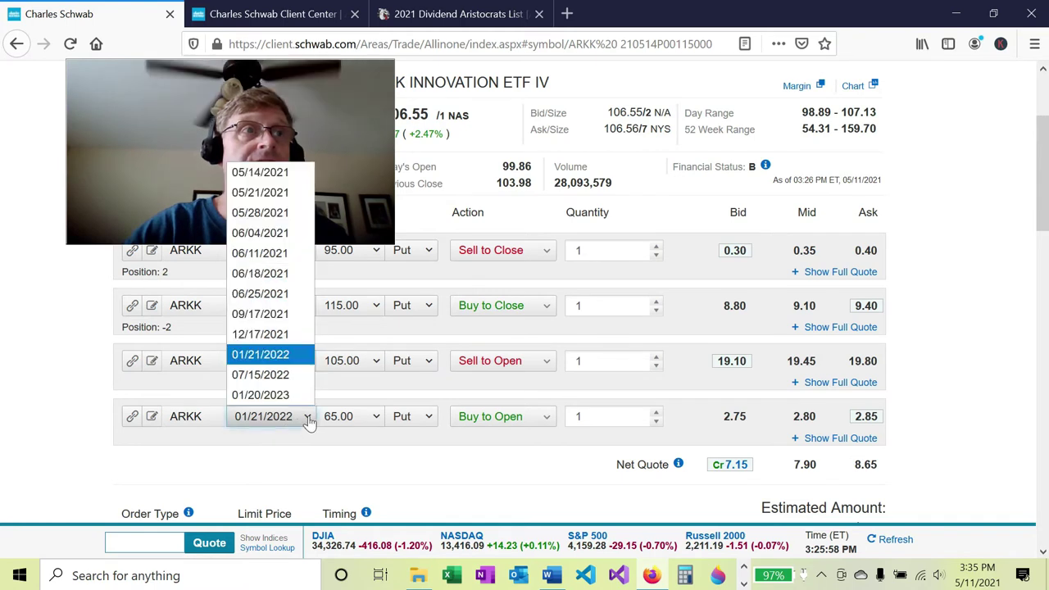
pyautogui.click(273, 374)
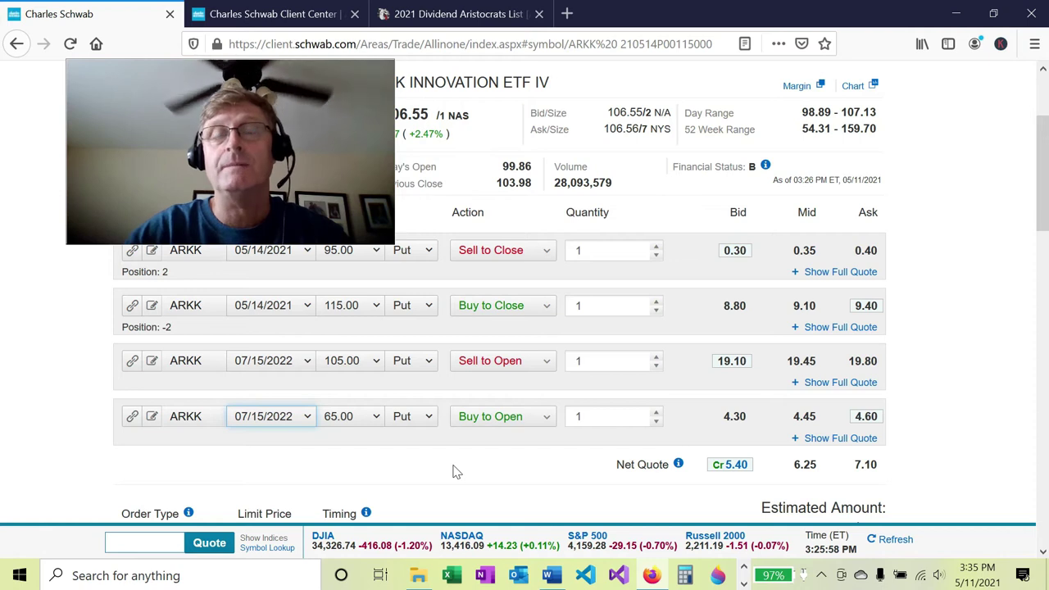
pyautogui.click(376, 364)
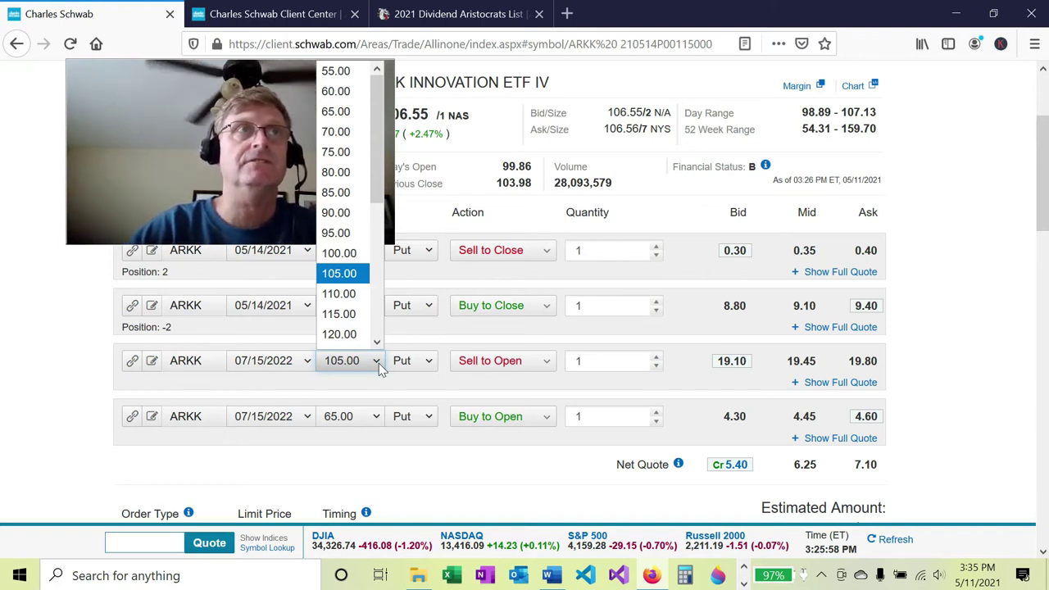
pyautogui.click(328, 234)
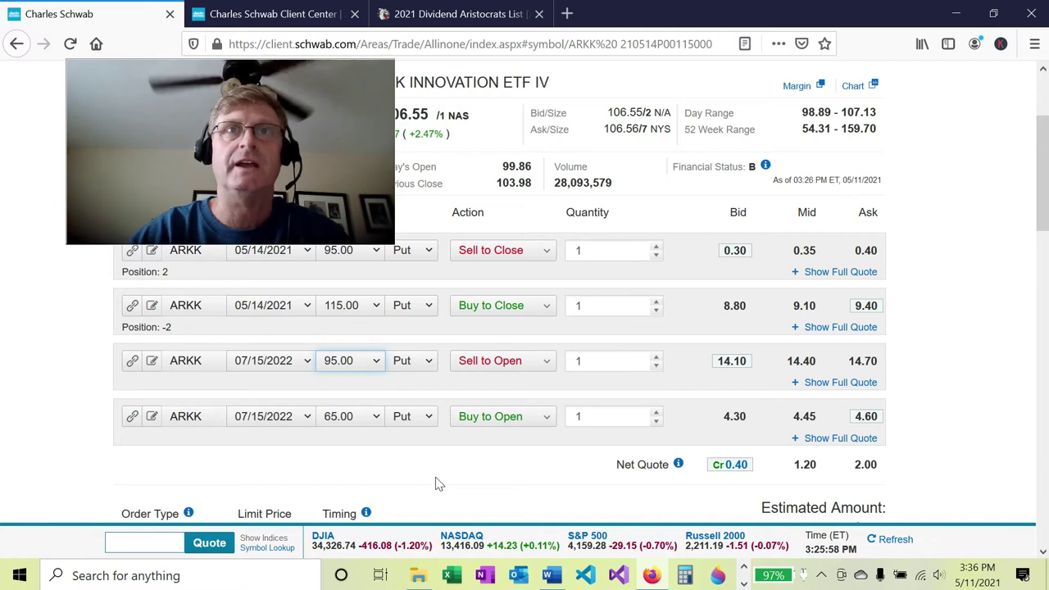
# - Set the Buy to Open leg's strike to 60.00 and the Sell to Open leg's strike to 90.00
pyautogui.click(378, 420)
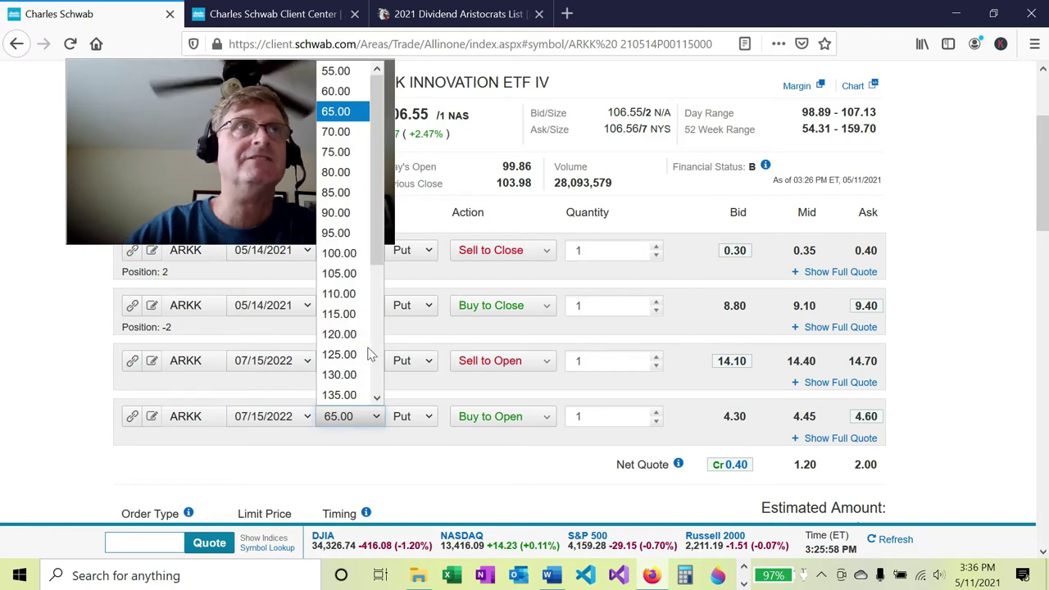
pyautogui.click(343, 94)
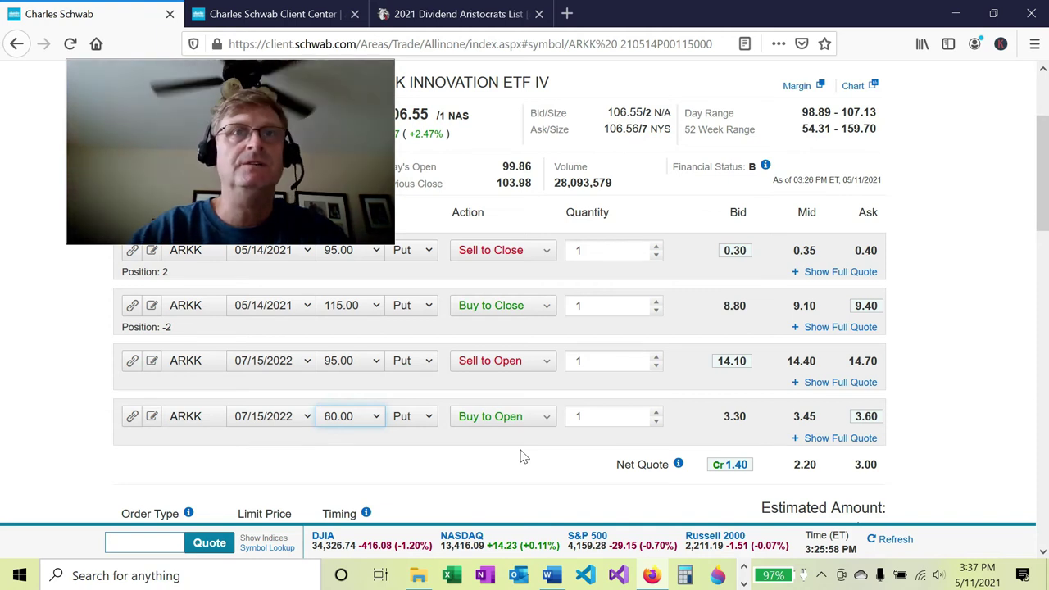
pyautogui.click(374, 363)
pyautogui.click(336, 213)
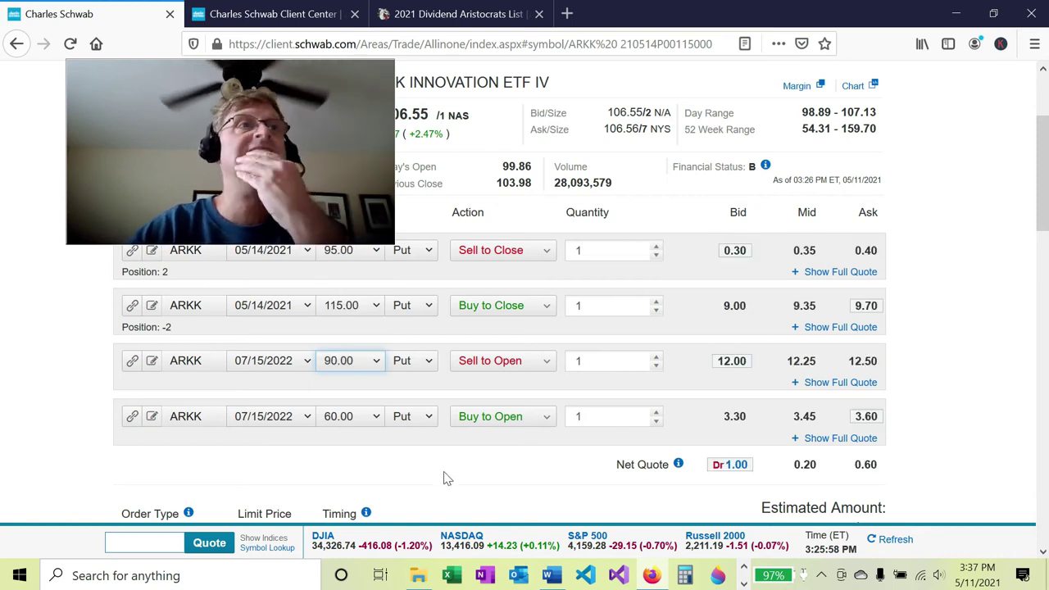
# - Try both opening legs at expiration 01/20/2023 with the Sell to Open leg's strike at 90.96
pyautogui.click(303, 362)
pyautogui.click(260, 340)
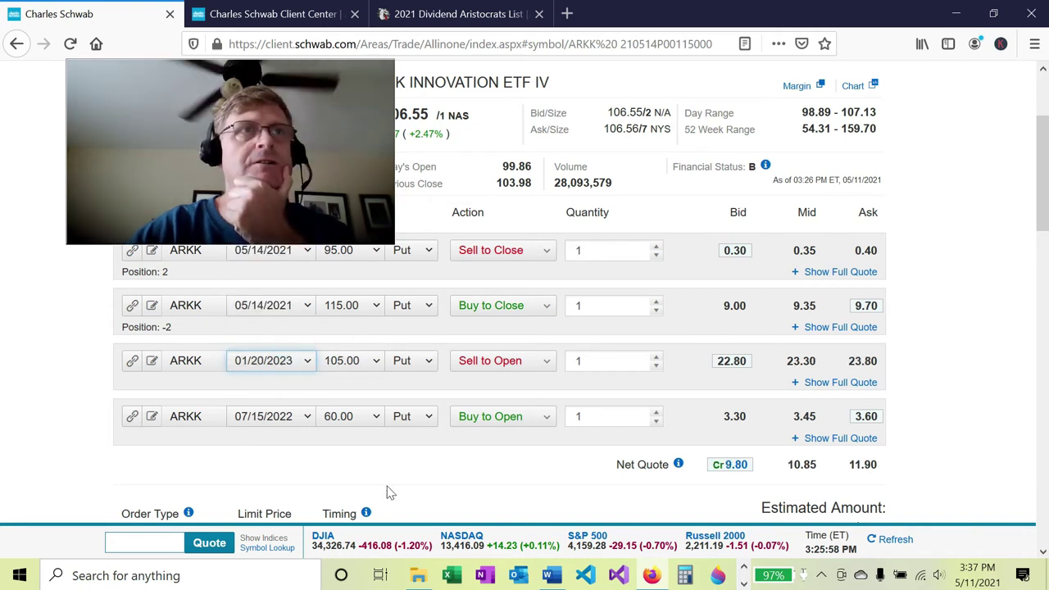
pyautogui.click(305, 417)
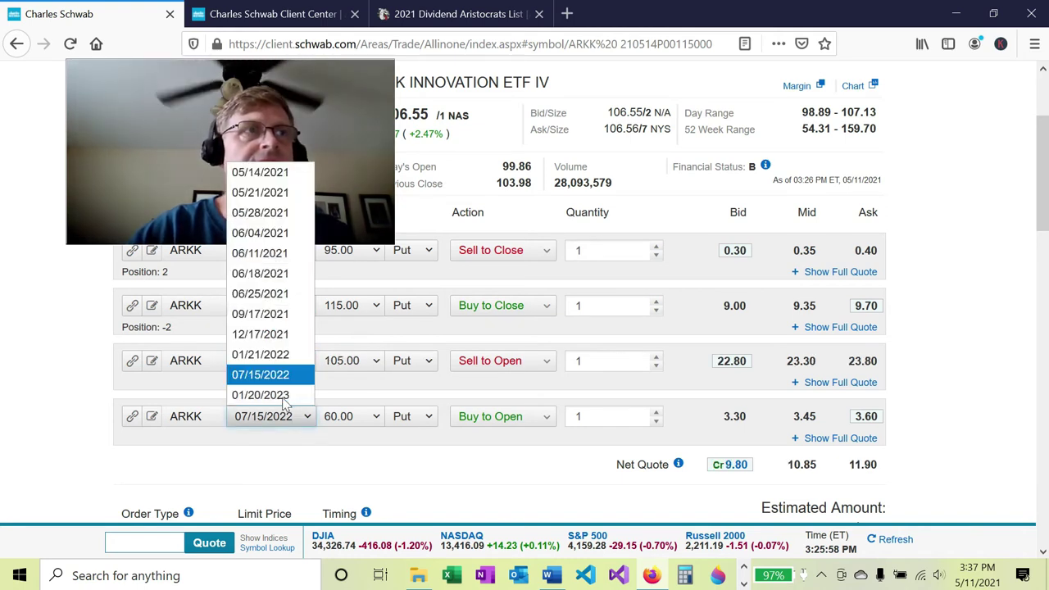
pyautogui.click(283, 399)
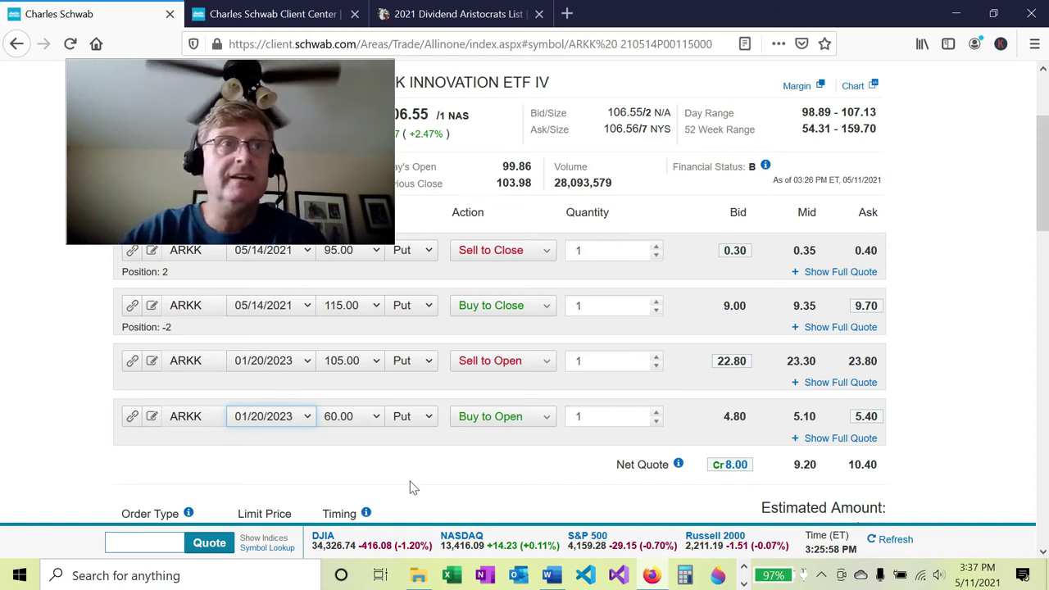
pyautogui.click(374, 365)
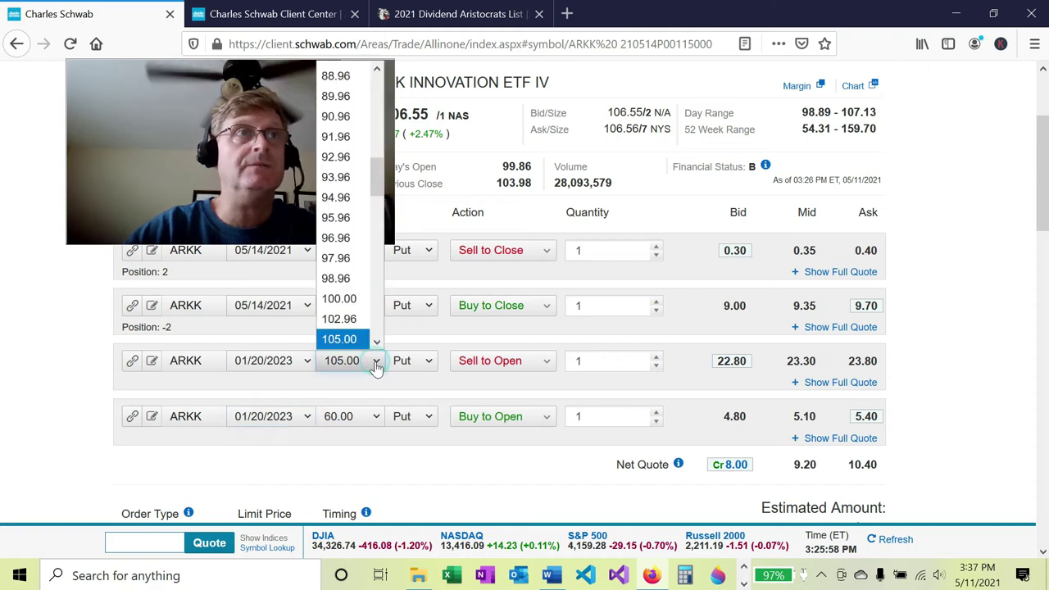
pyautogui.click(325, 119)
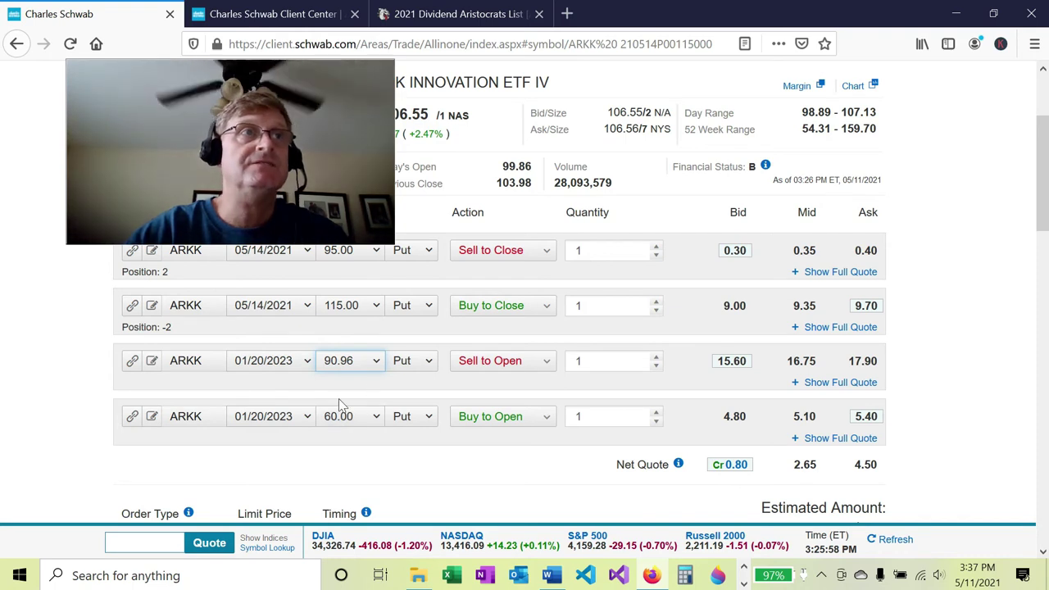
# - Set the expiration of both the Sell to Open and Buy to Open legs back to 07/15/2022
pyautogui.click(307, 365)
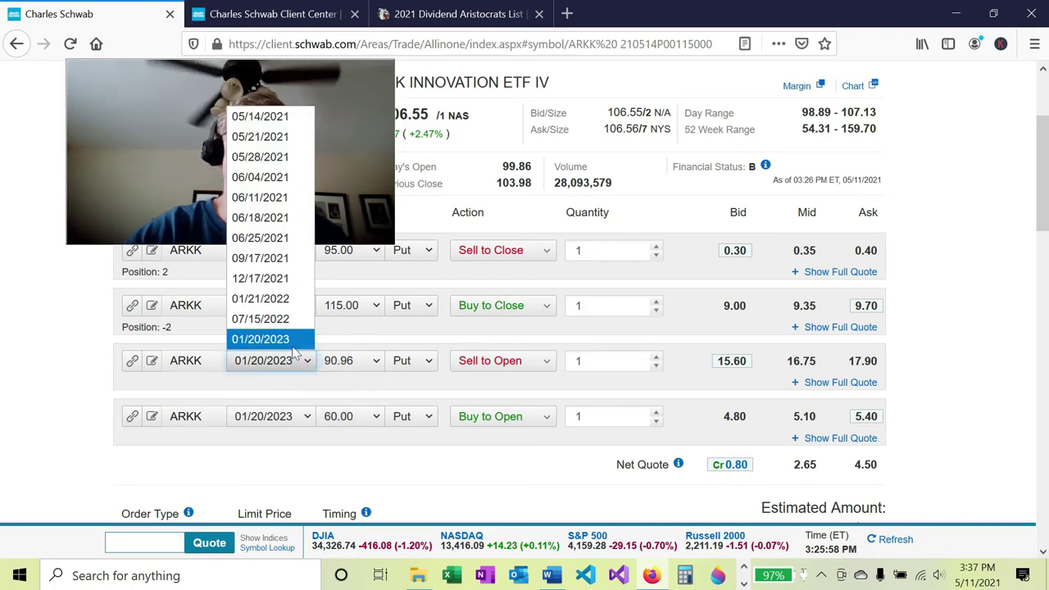
pyautogui.click(260, 319)
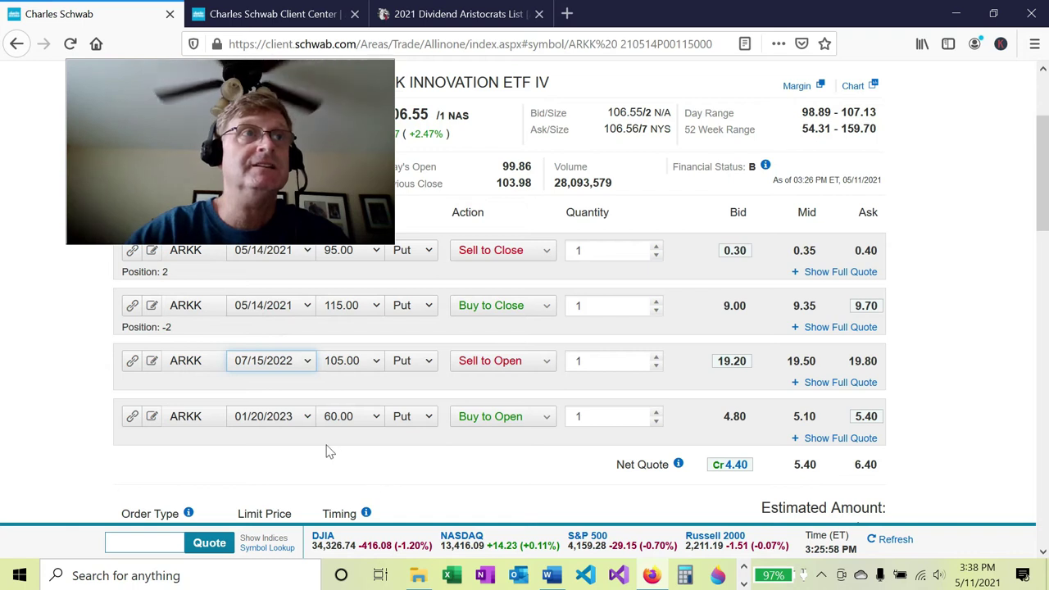
pyautogui.click(309, 422)
pyautogui.click(260, 375)
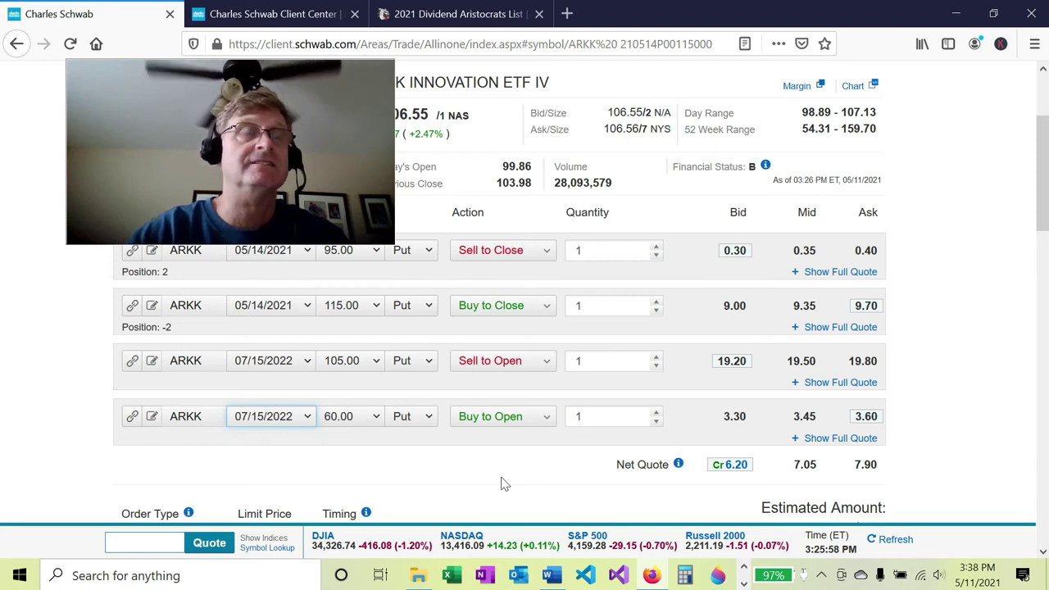
# - Set the expiration of both the Sell to Open and Buy to Open legs to 01/21/2022
pyautogui.click(309, 372)
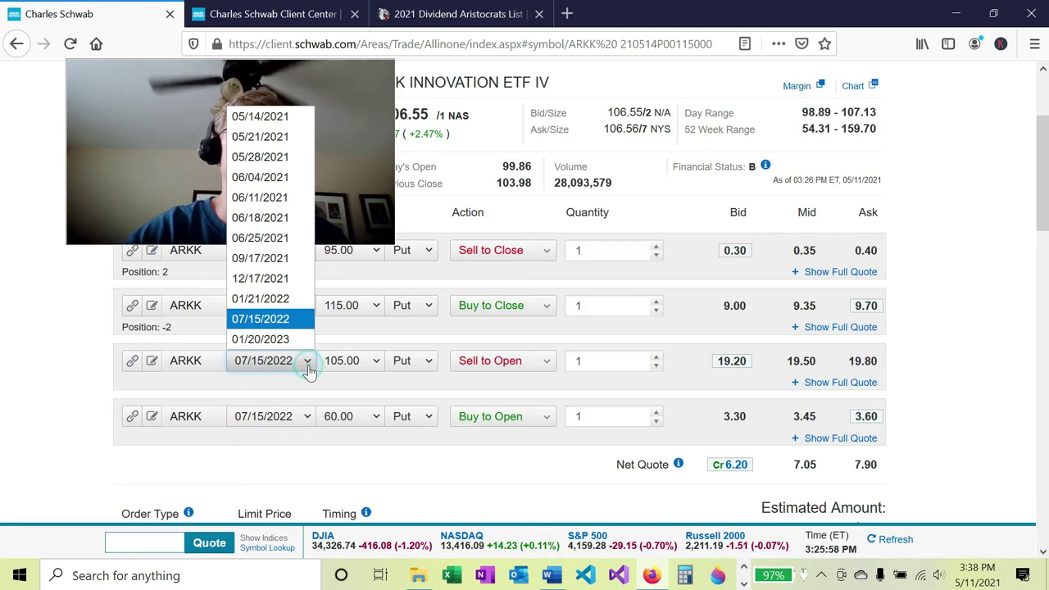
pyautogui.click(270, 298)
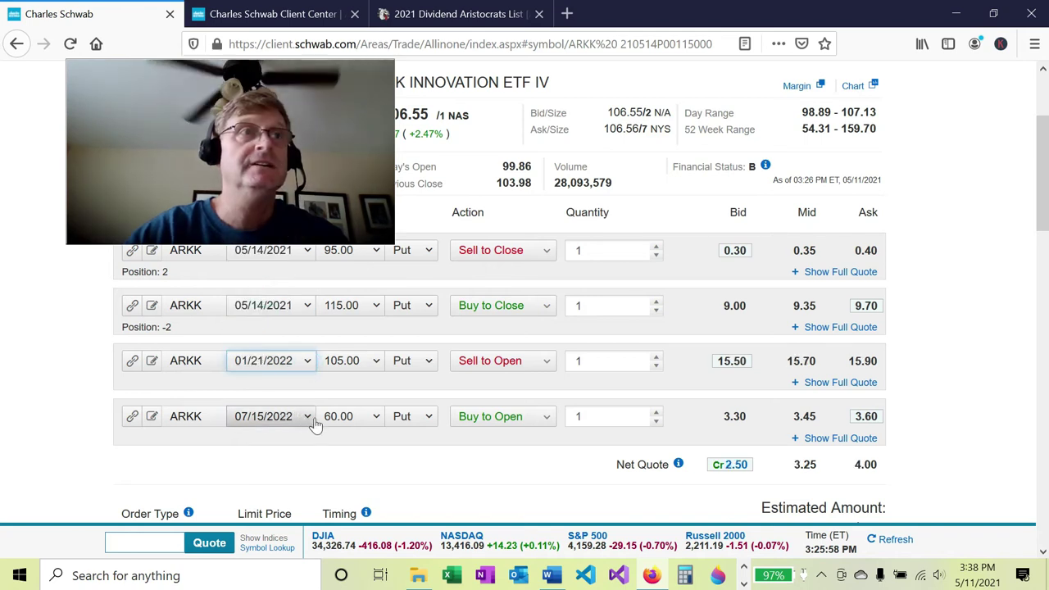
pyautogui.click(302, 418)
pyautogui.click(279, 360)
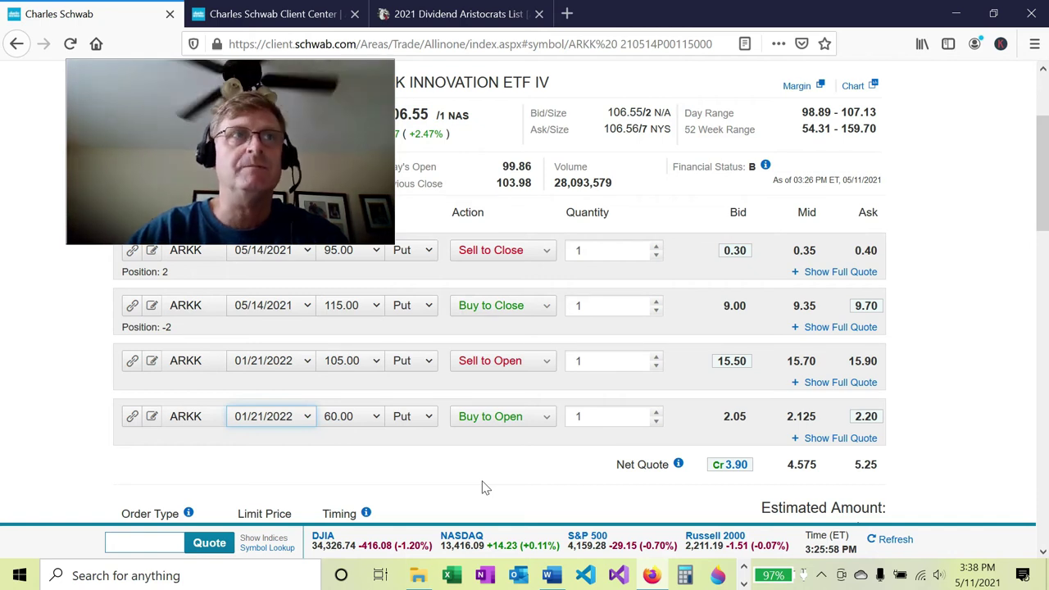
# - Lower the Sell to Open leg's strike to 100.00 and further to 98.96, leaving the Buy to Open leg at 60.00
pyautogui.click(377, 362)
pyautogui.click(339, 298)
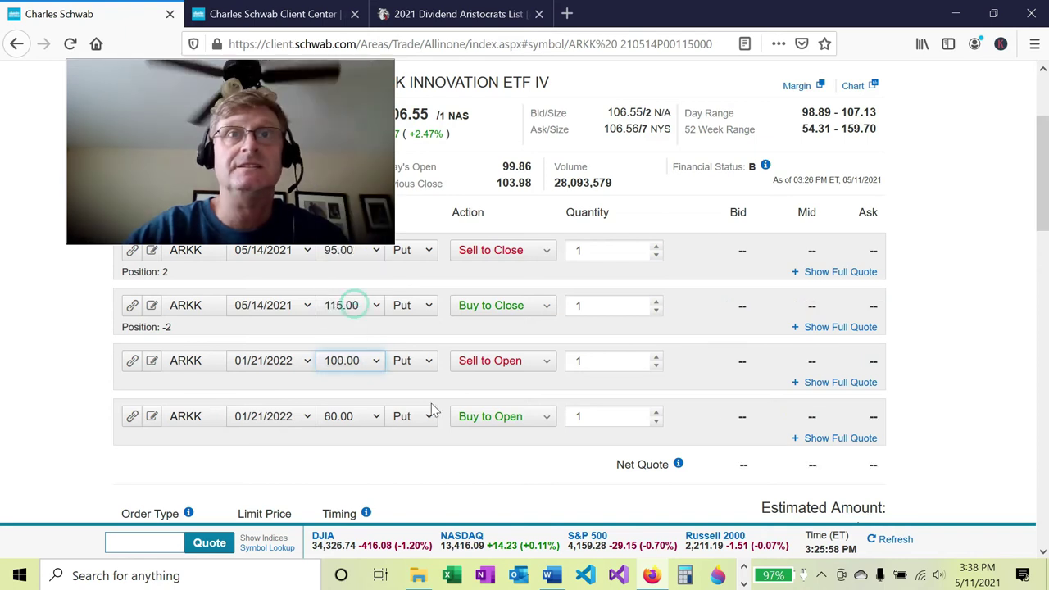
pyautogui.click(369, 365)
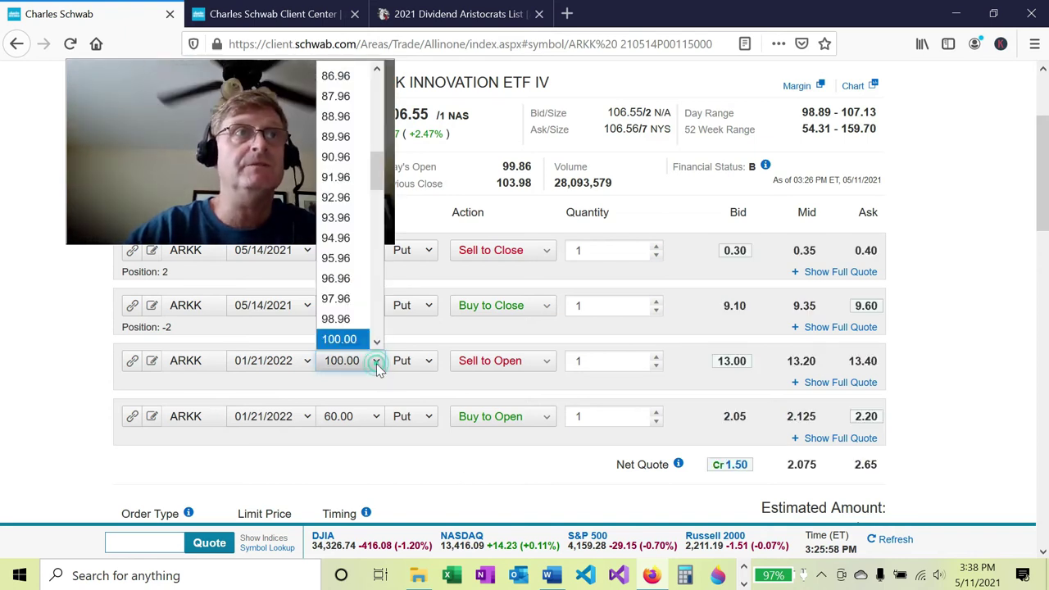
pyautogui.click(335, 319)
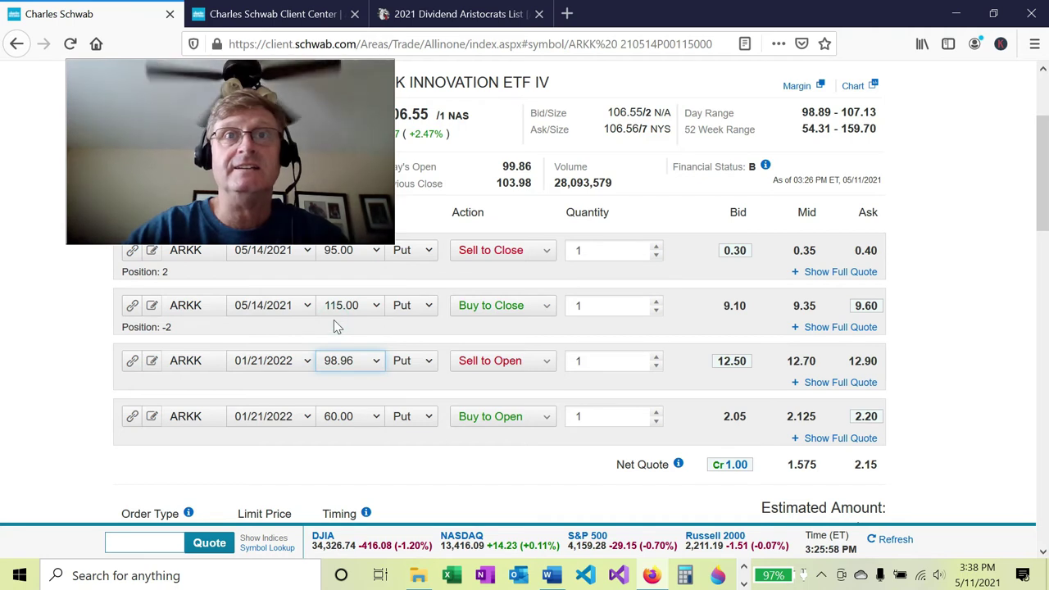
pyautogui.click(375, 420)
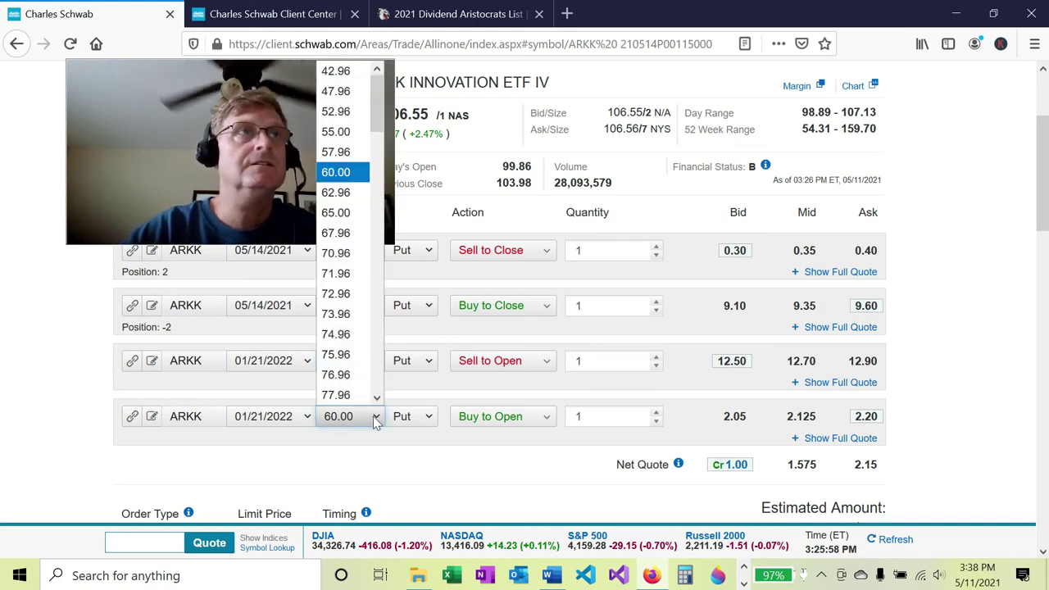
pyautogui.click(474, 465)
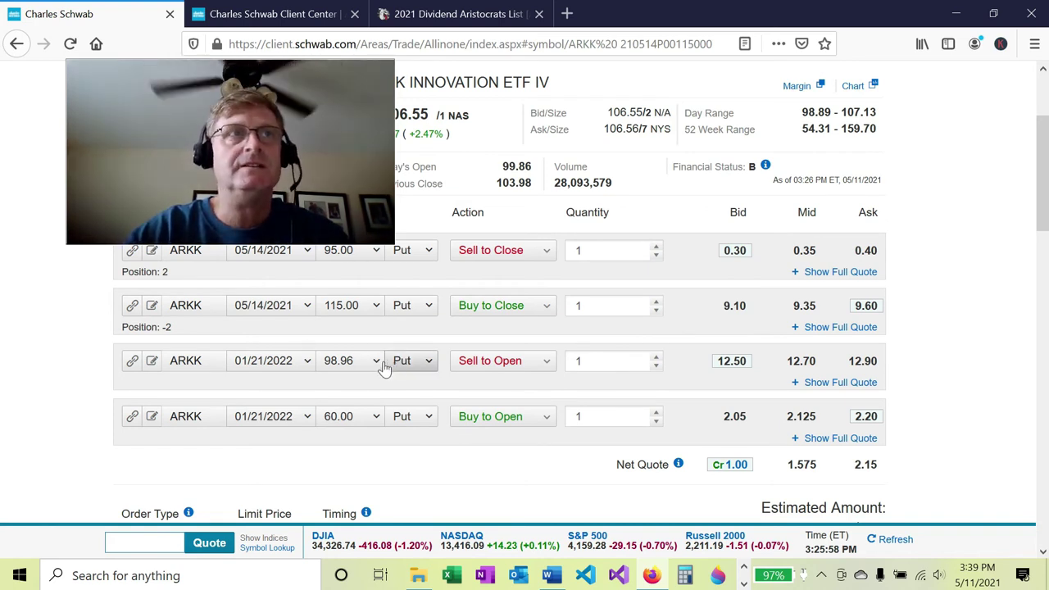
# - Try the Sell to Open leg at strike 97.96 and return it to 98.96
pyautogui.click(351, 362)
pyautogui.click(355, 319)
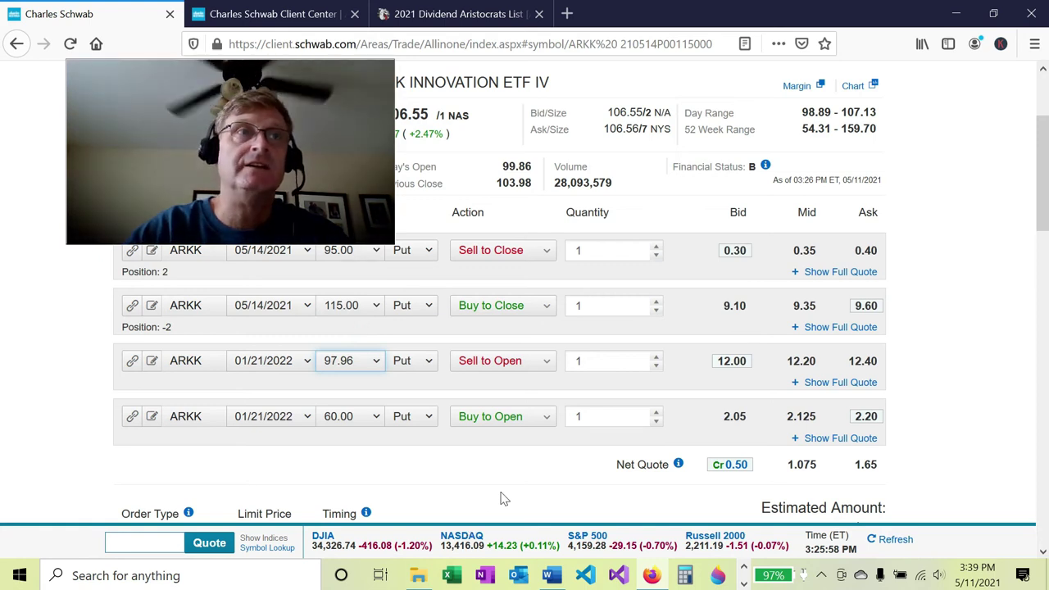
pyautogui.click(377, 362)
pyautogui.click(377, 341)
pyautogui.click(376, 341)
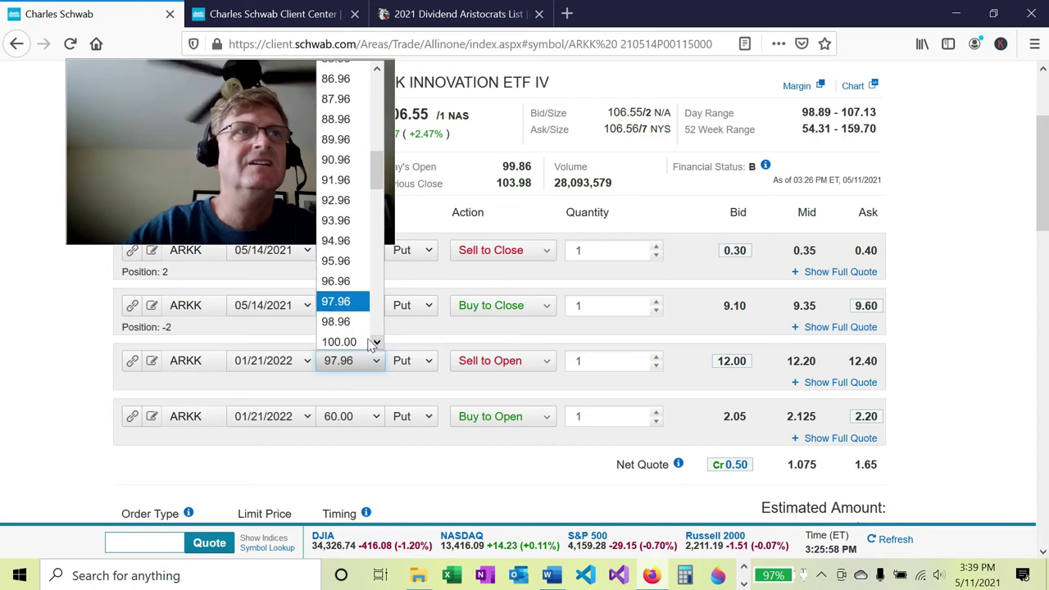
pyautogui.click(352, 320)
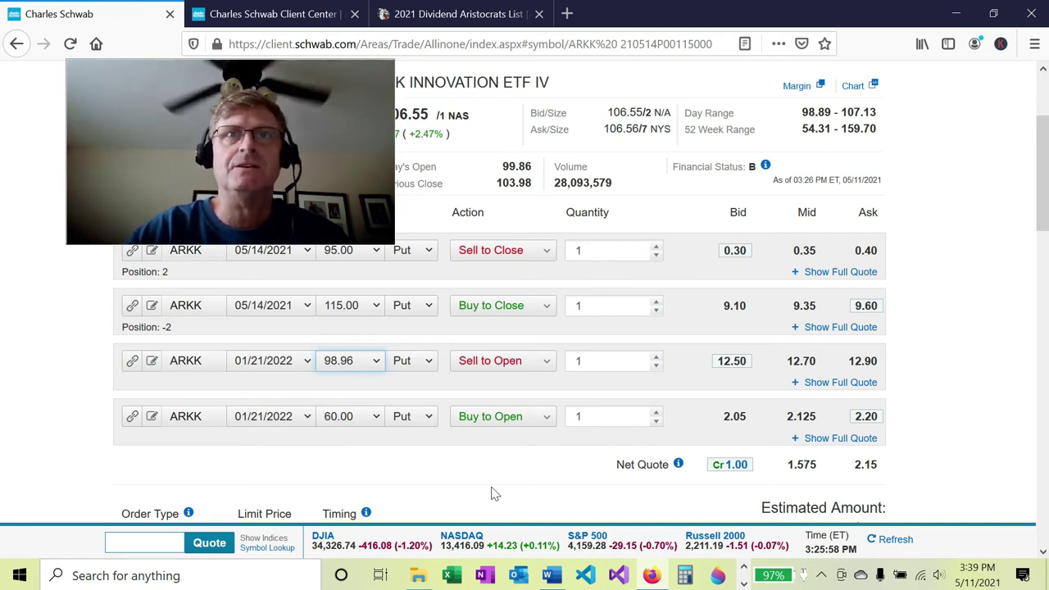
# - Set the quantity of all four legs of the rollout spread to 2
pyautogui.click(655, 247)
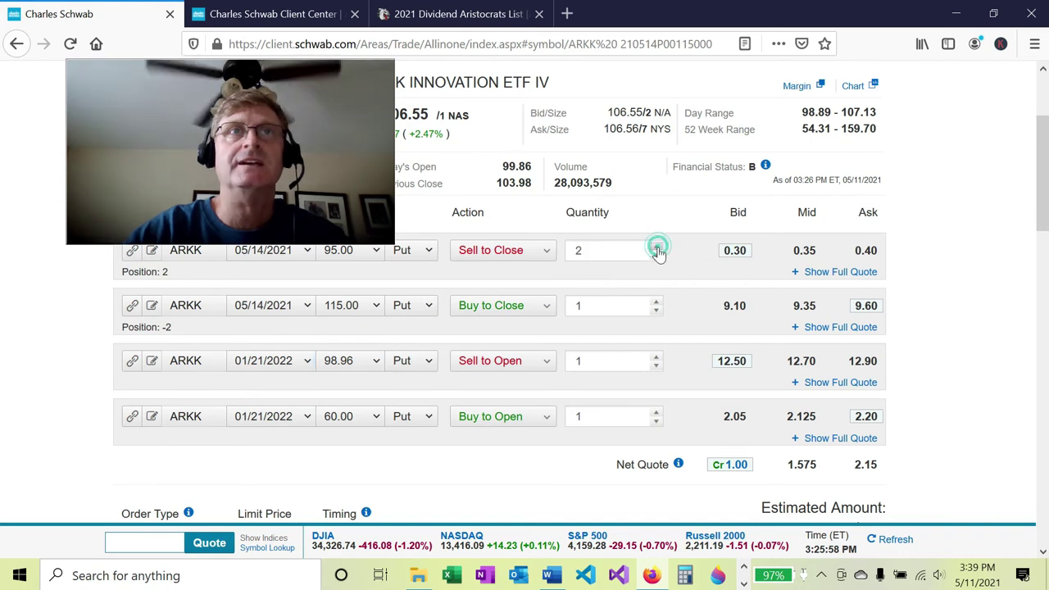
pyautogui.click(656, 302)
pyautogui.click(656, 358)
pyautogui.click(656, 413)
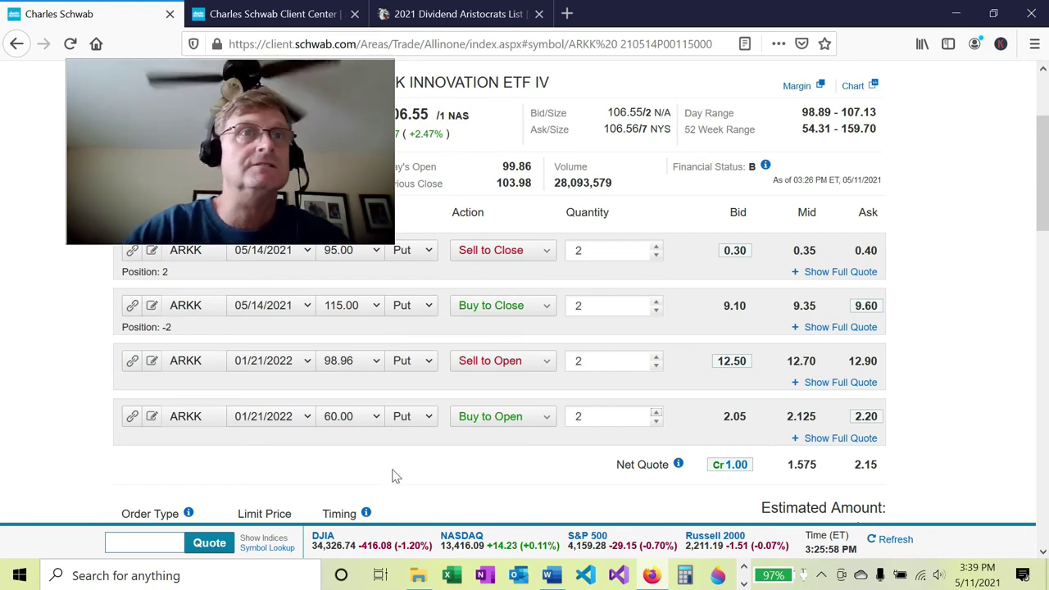
# - Set the order type to Market Order and send the rollout spread for review
pyautogui.scroll(-2, 394, 476)
pyautogui.click(210, 456)
pyautogui.click(203, 473)
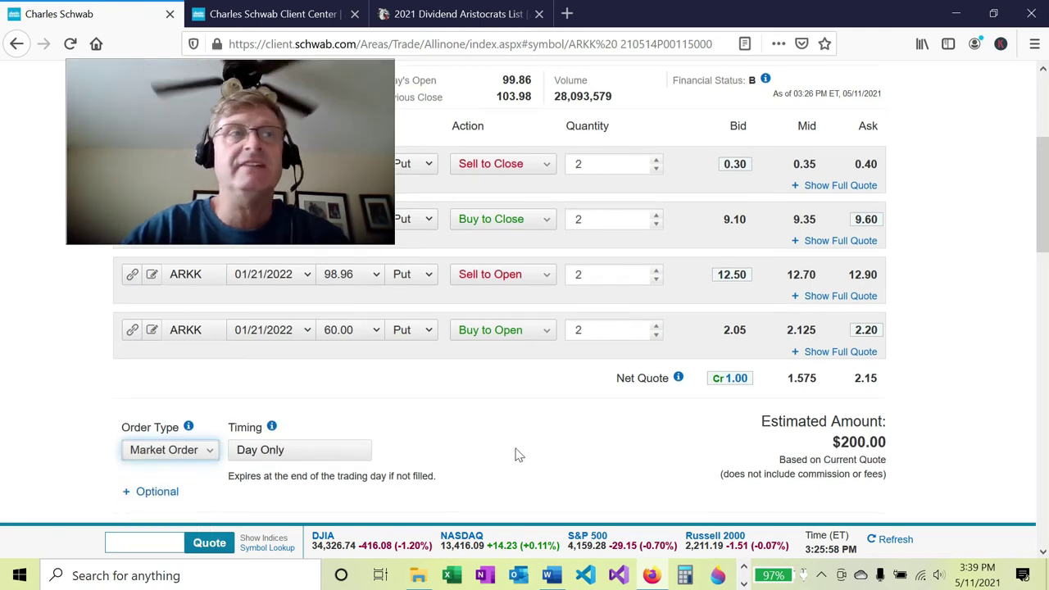
pyautogui.scroll(-2, 515, 452)
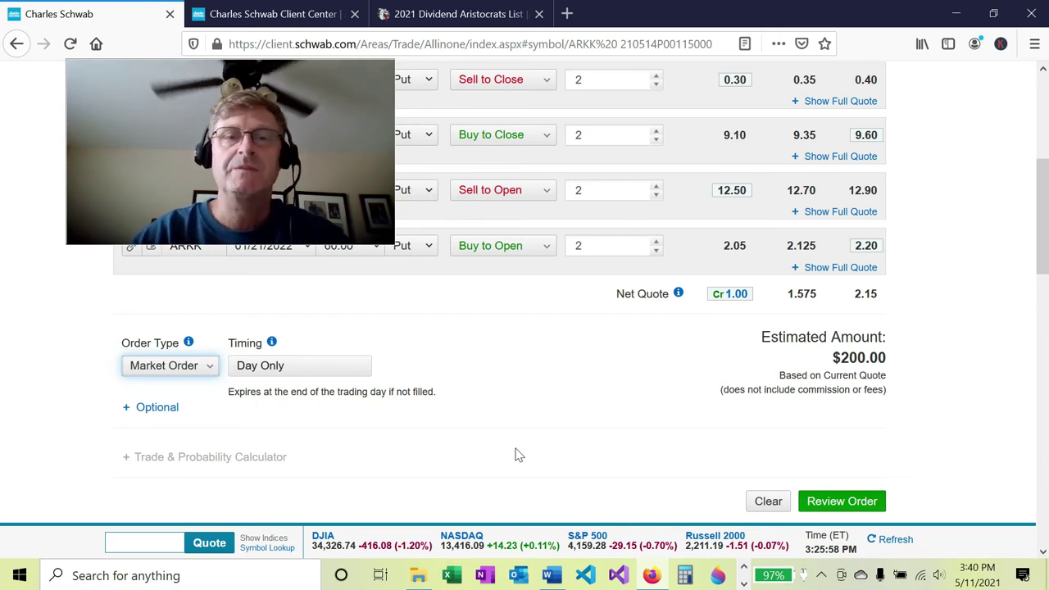
pyautogui.click(876, 500)
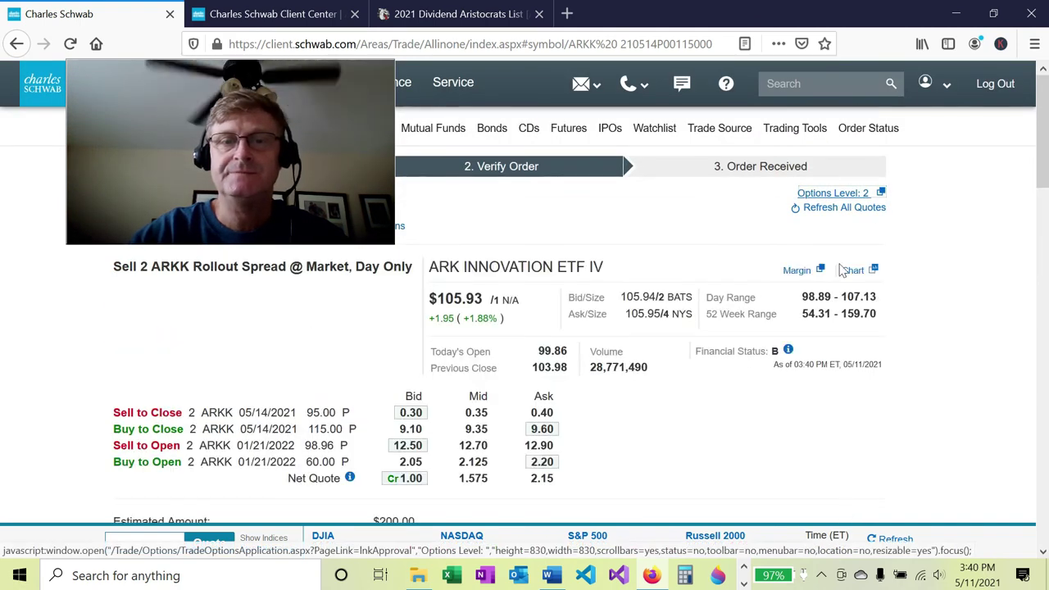
# - Check the estimated amounts and order messages for the ARKK rollout spread and place the order
pyautogui.scroll(-3, 4, 230)
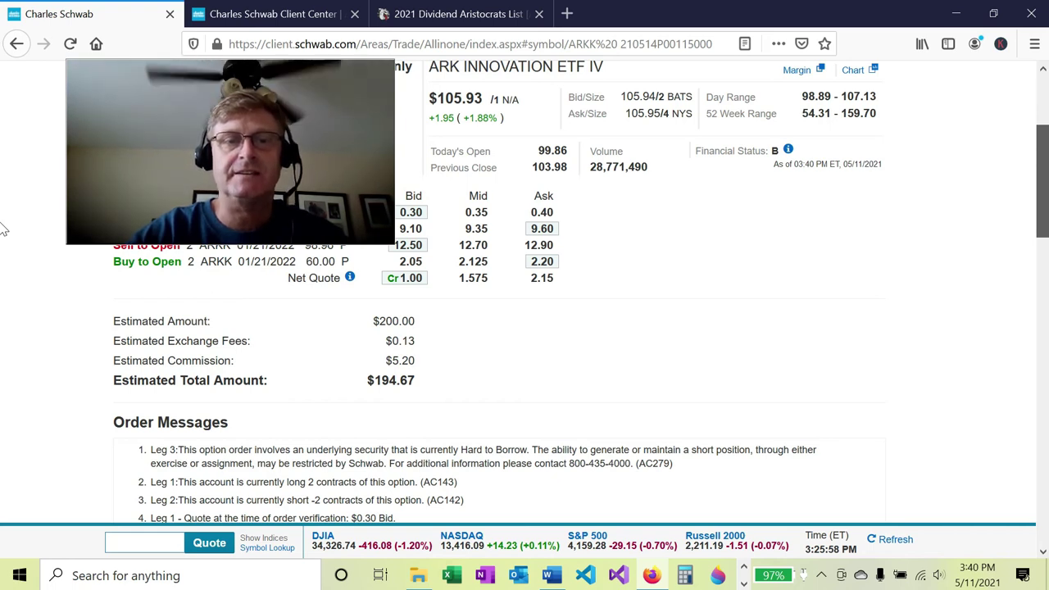
pyautogui.scroll(-4, 4, 246)
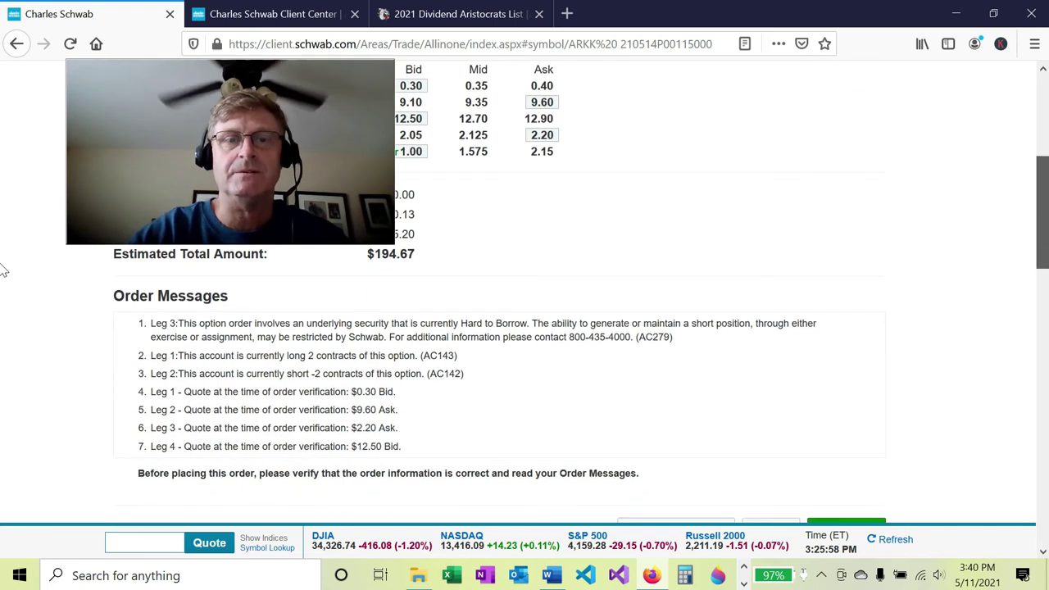
pyautogui.click(853, 380)
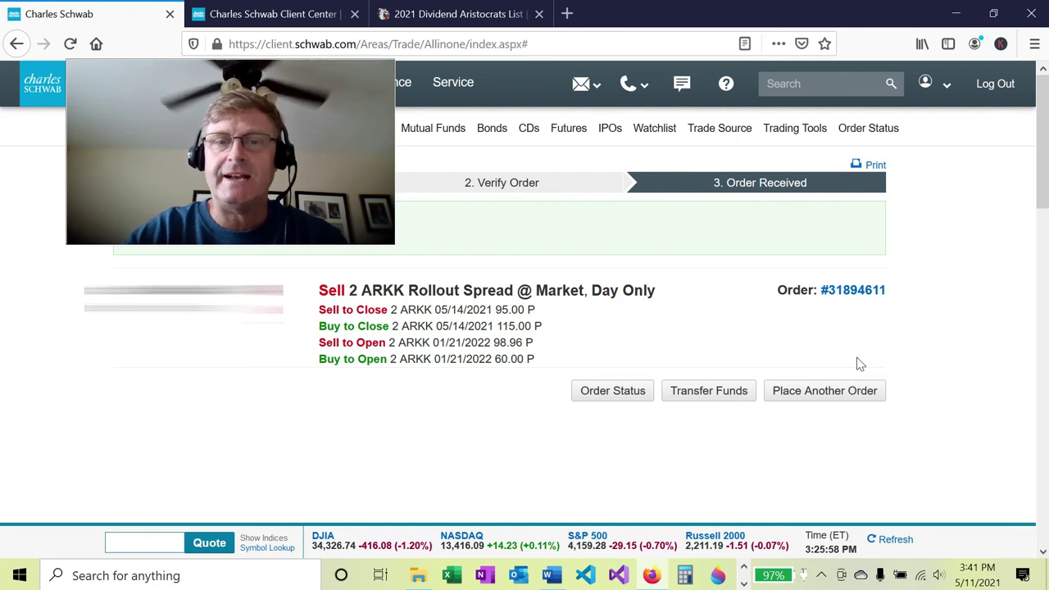
# - Open the order status and examine the fill price of each leg of the ARKK rollout spread
pyautogui.click(620, 394)
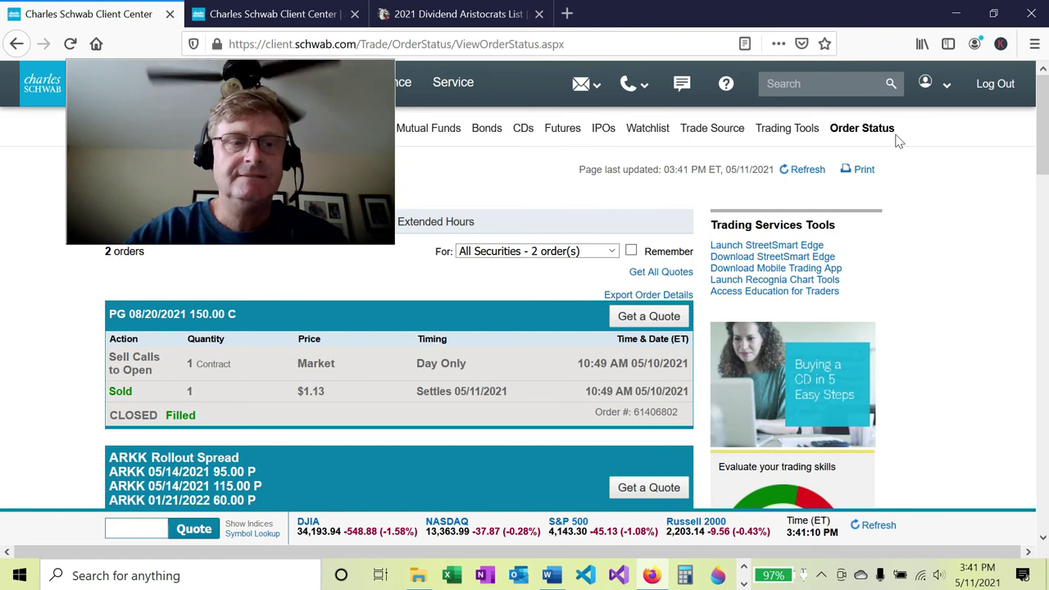
pyautogui.scroll(-2, 1046, 155)
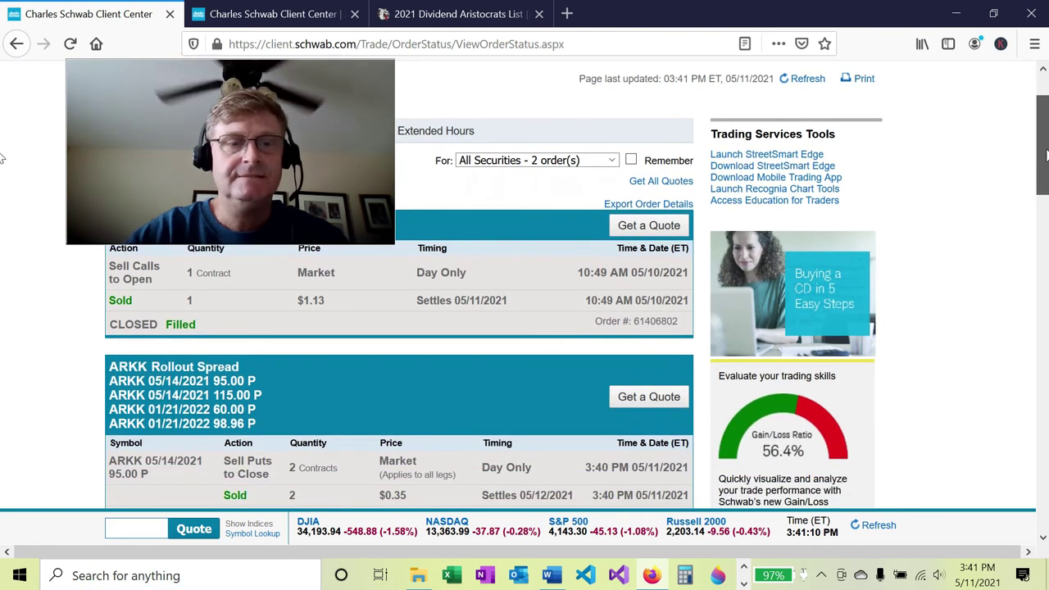
pyautogui.scroll(-3, 3, 158)
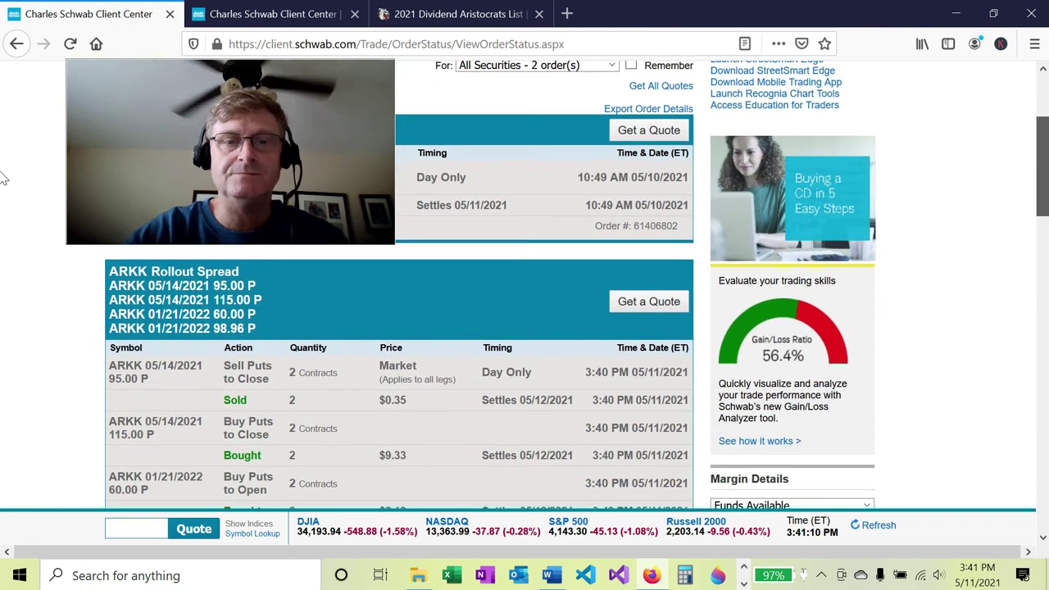
pyautogui.scroll(-3, 3, 184)
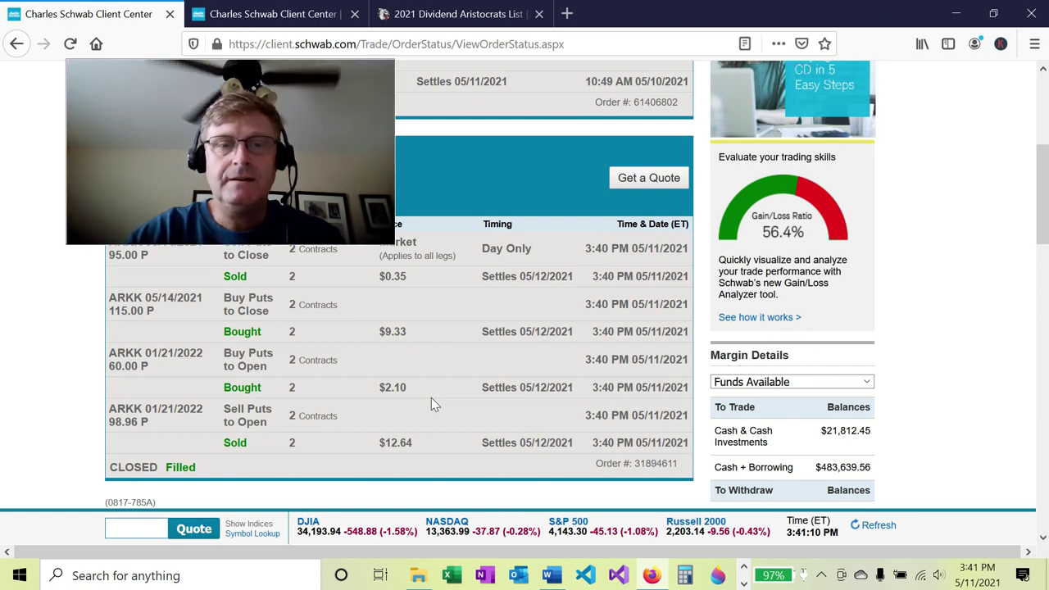
pyautogui.scroll(-2, 434, 404)
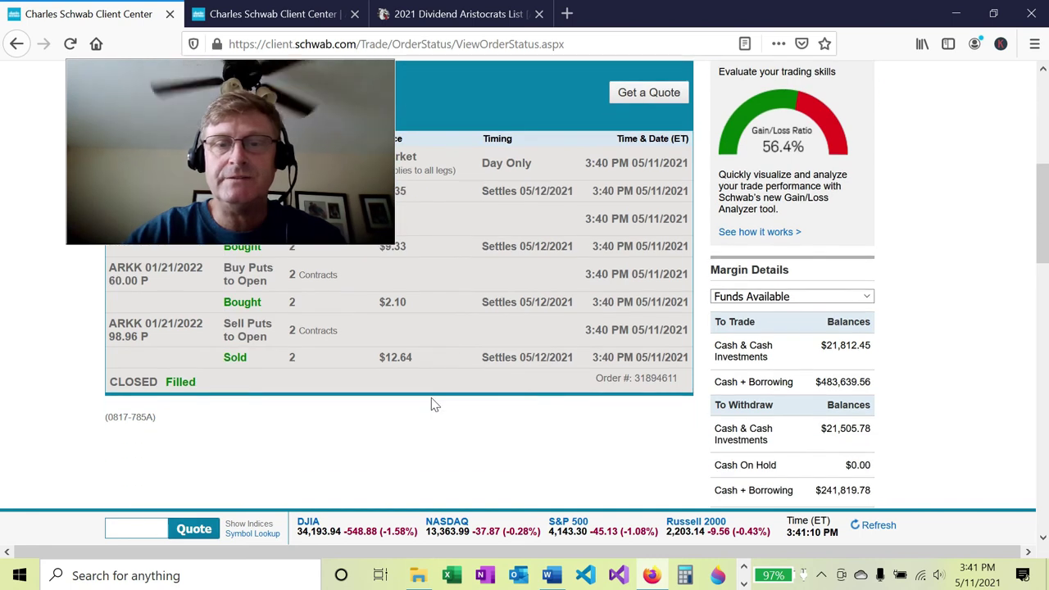
pyautogui.scroll(4, 435, 404)
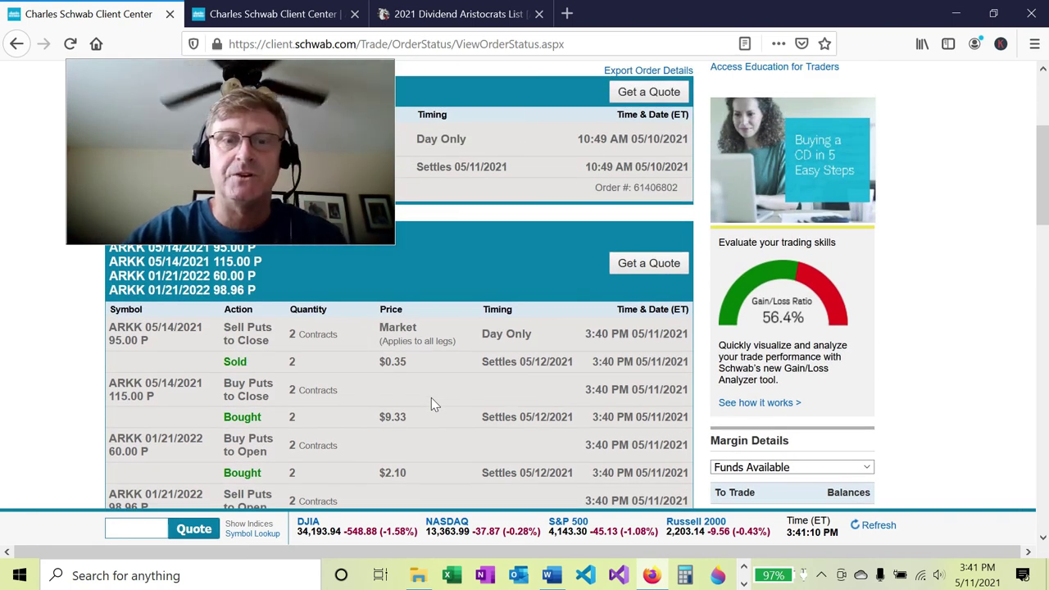
pyautogui.scroll(-2, 434, 404)
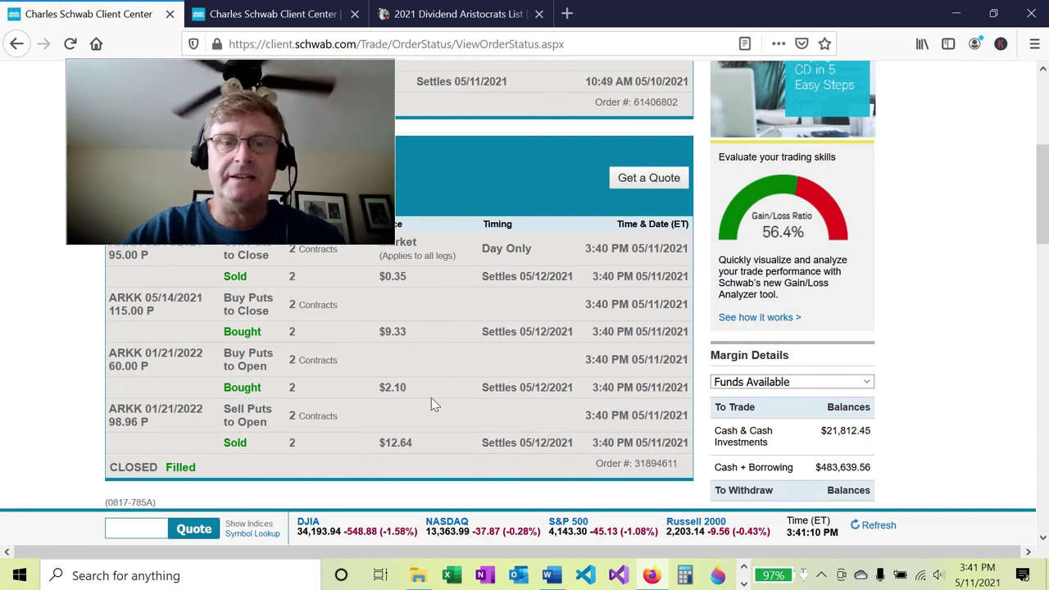